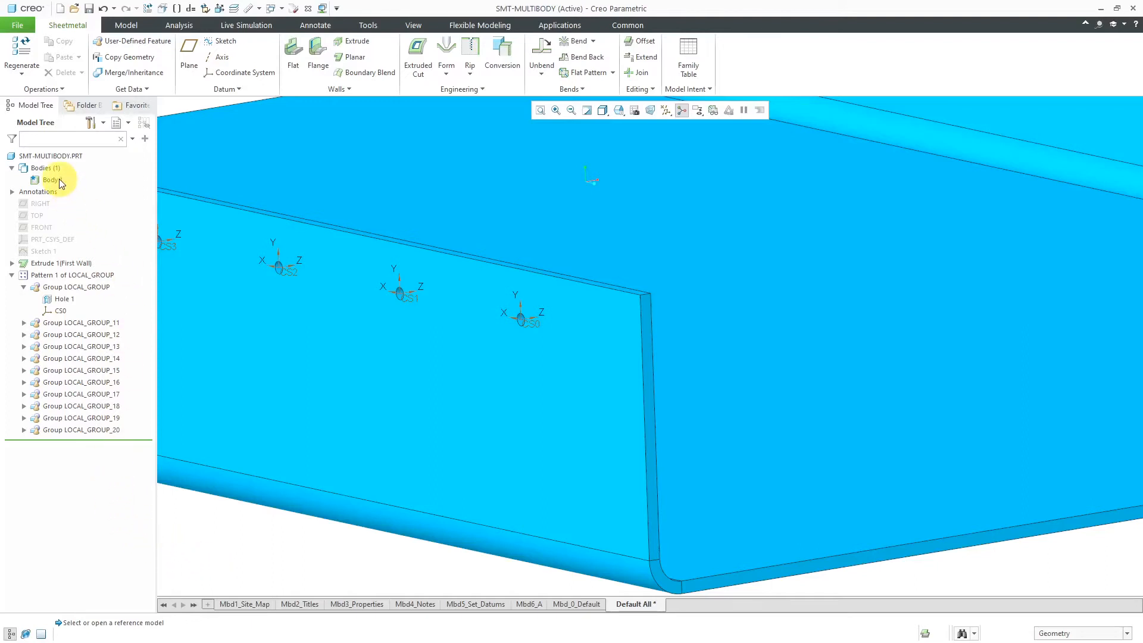
# Examine the first wall extrusion and the group pattern with its leader's Hole 1 and CS0 coordinate system.
pyautogui.click(78, 268)
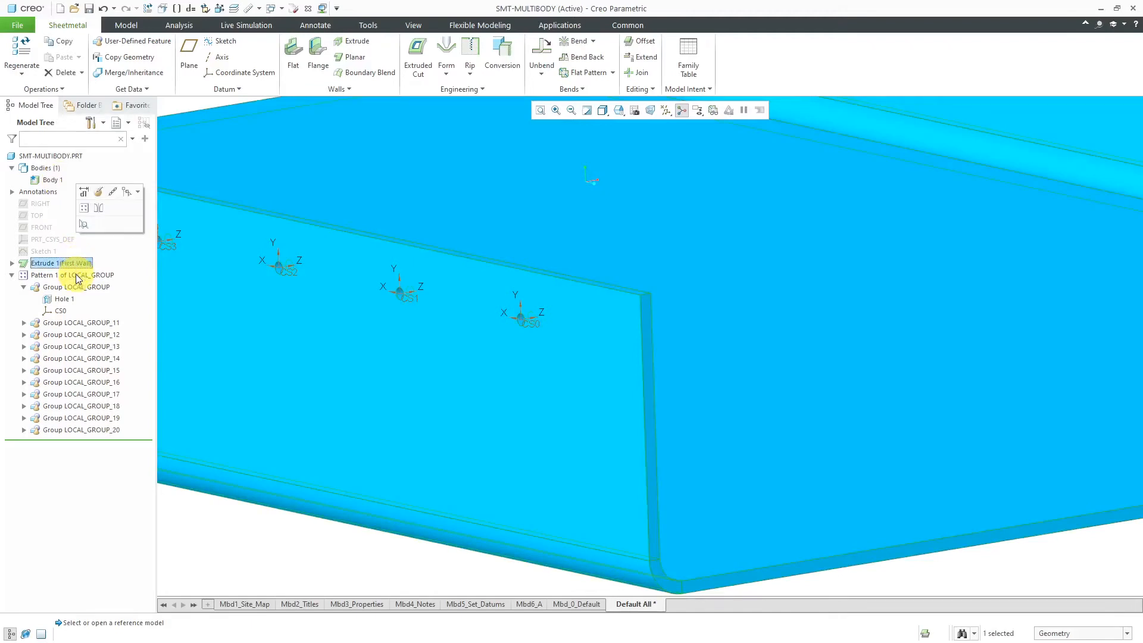
pyautogui.click(77, 277)
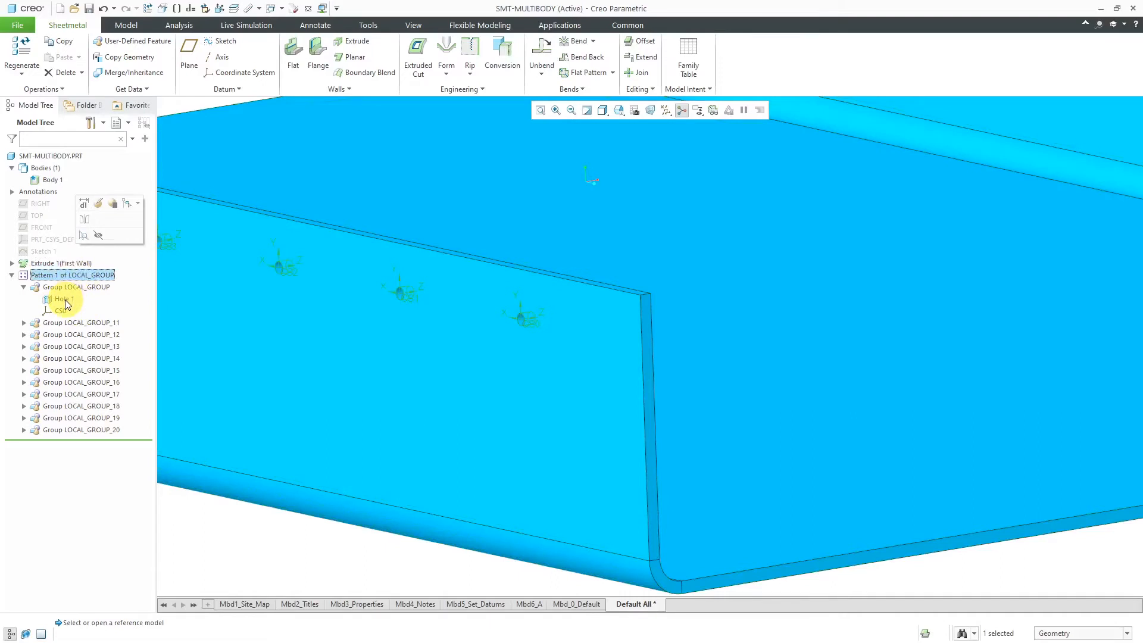
pyautogui.click(65, 301)
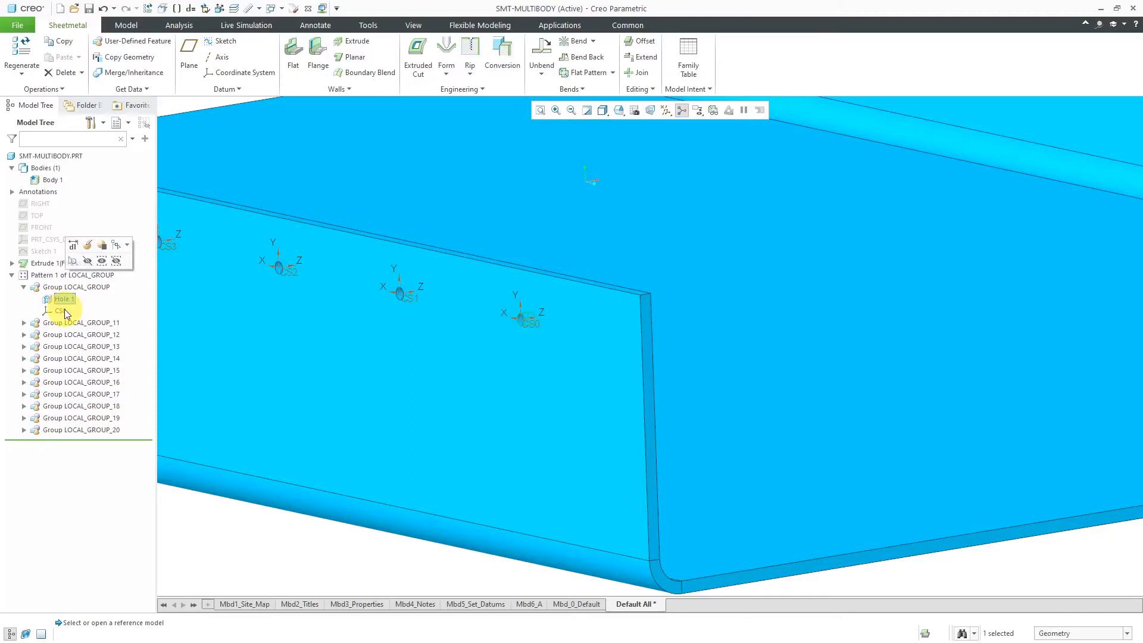
pyautogui.click(62, 311)
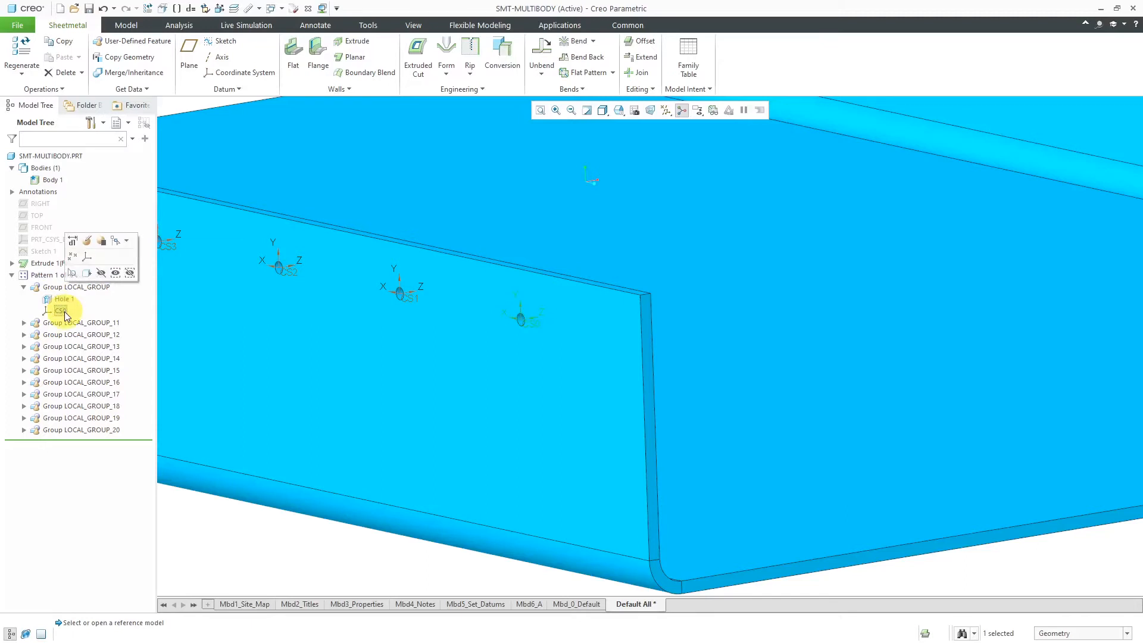
pyautogui.click(212, 535)
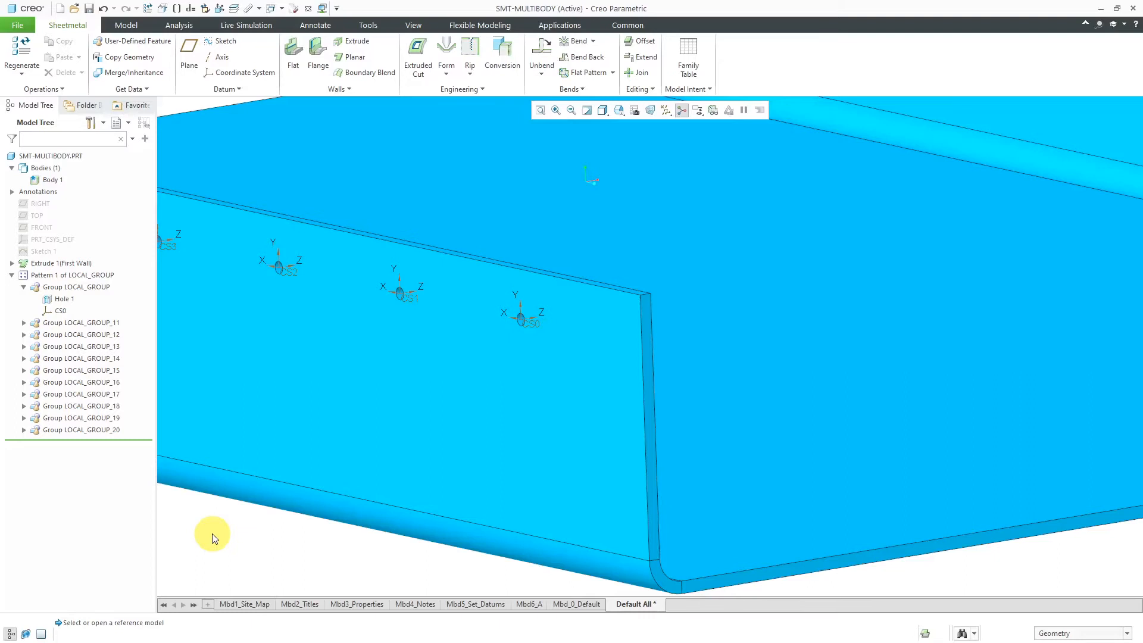
# Start a Copy Geometry feature using 91732a005.prt from the Fasteners folder as the external reference model.
pyautogui.click(135, 58)
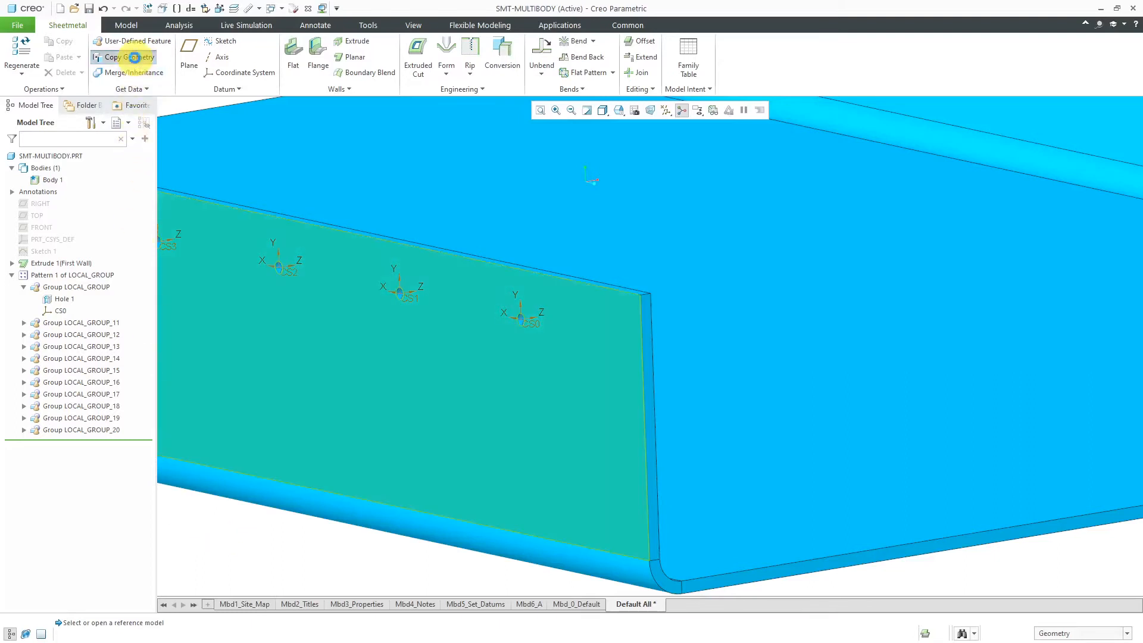
pyautogui.click(78, 66)
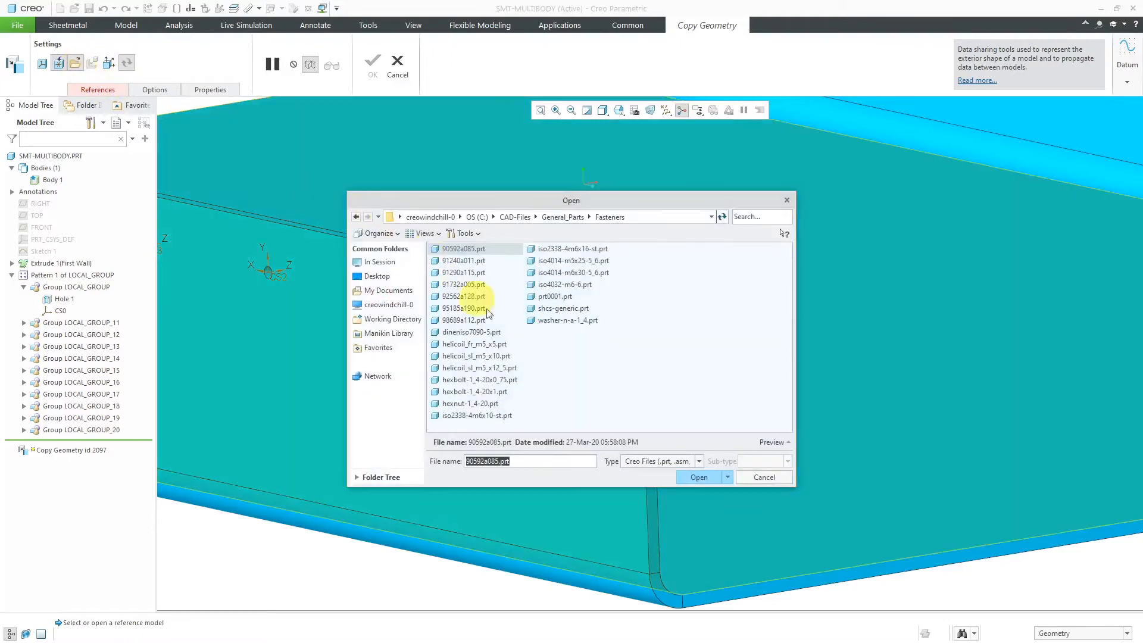
pyautogui.click(468, 284)
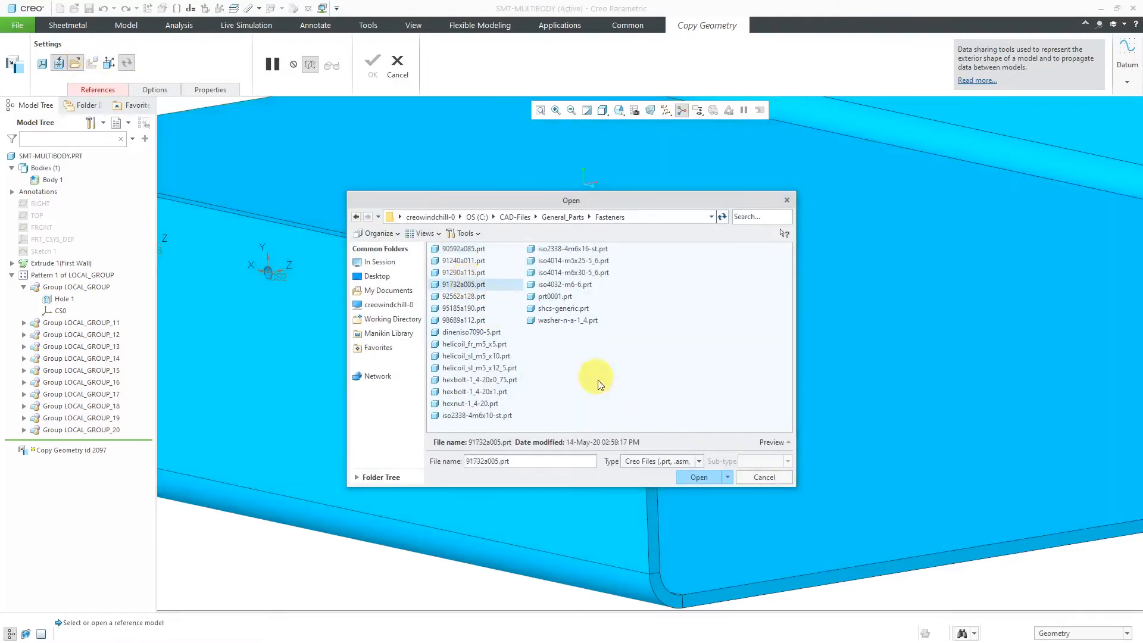
pyautogui.click(697, 478)
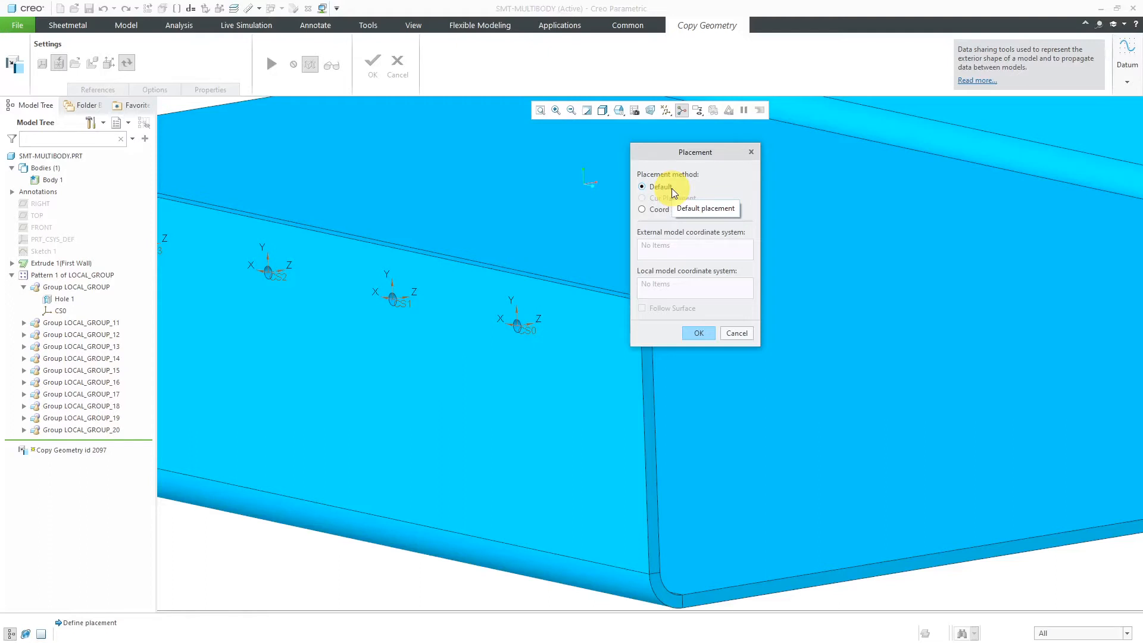
# Place the reference model by coordinate system, matching its CSYS-ECG to CS0 at the end hole of the sheet metal part.
pyautogui.click(675, 214)
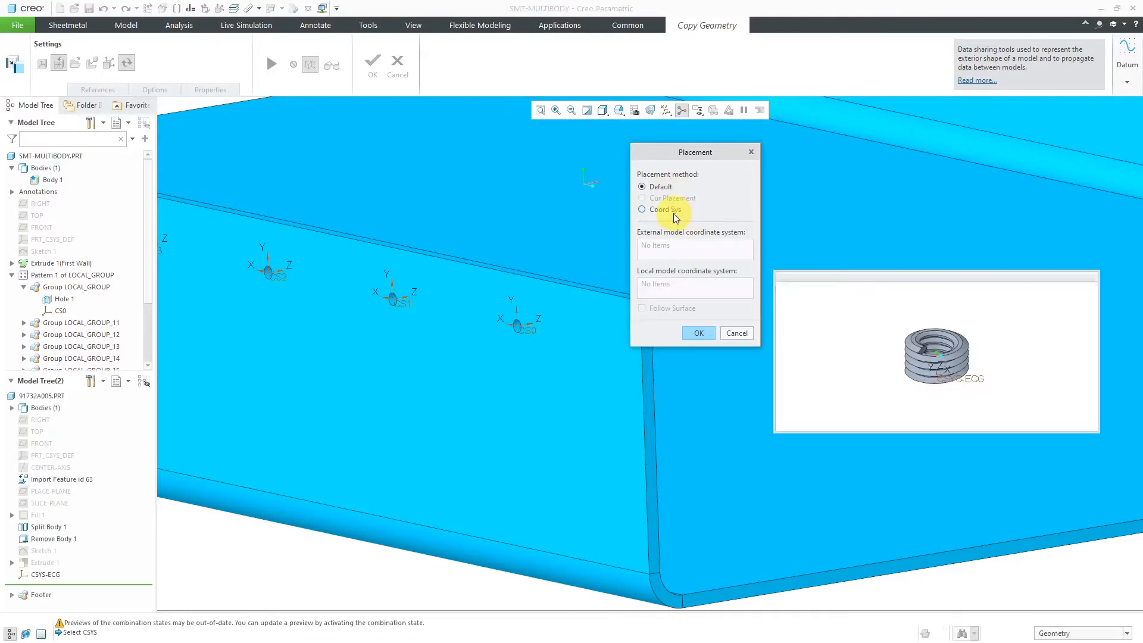
pyautogui.click(974, 380)
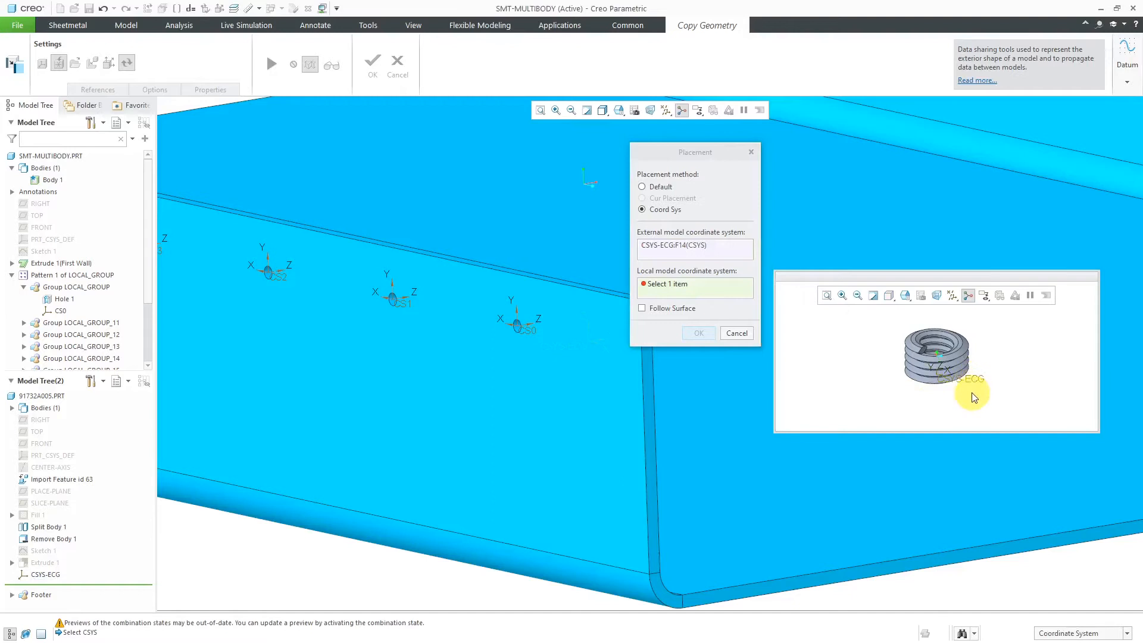
pyautogui.click(532, 329)
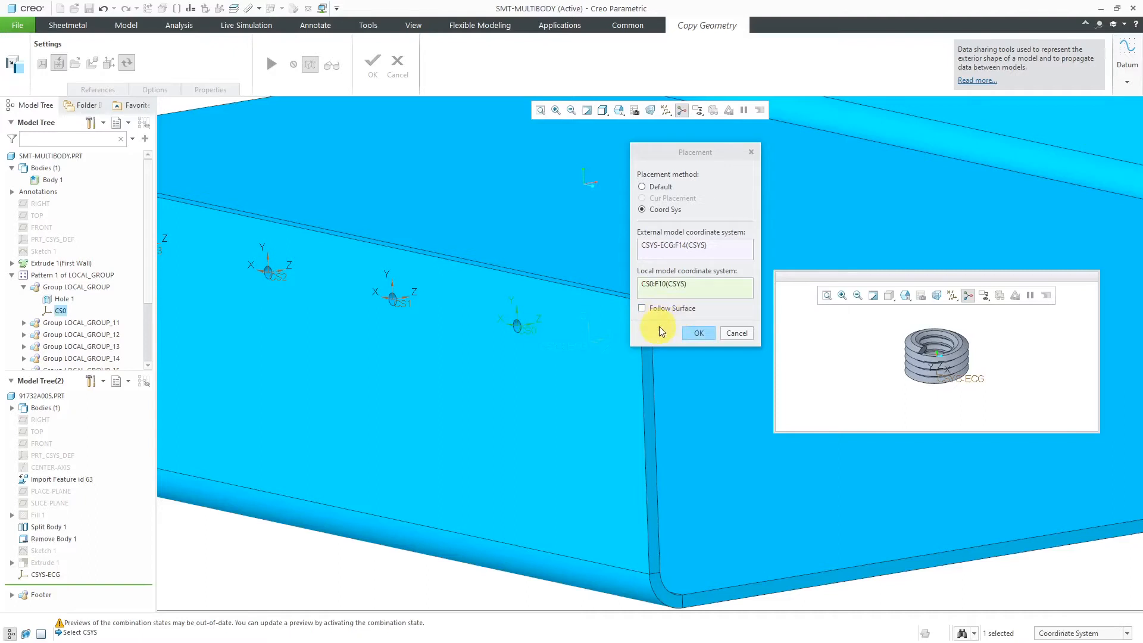
pyautogui.click(697, 335)
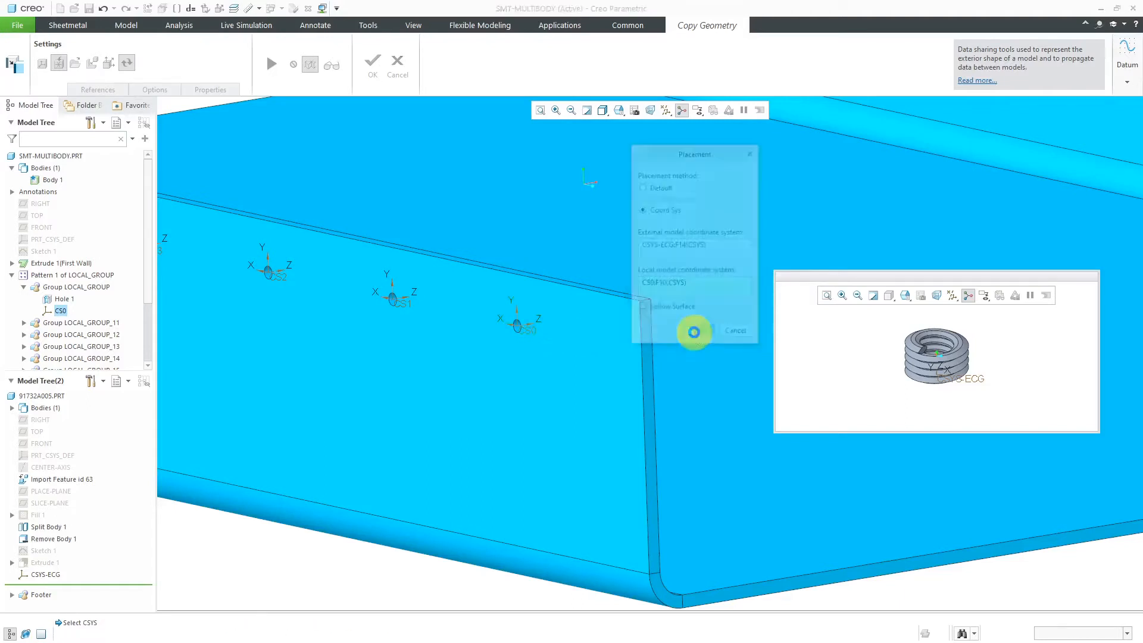
# Add Body 1 of the threaded insert 91732A005 to the bodies copied by the feature.
pyautogui.scroll(-3, 696, 343)
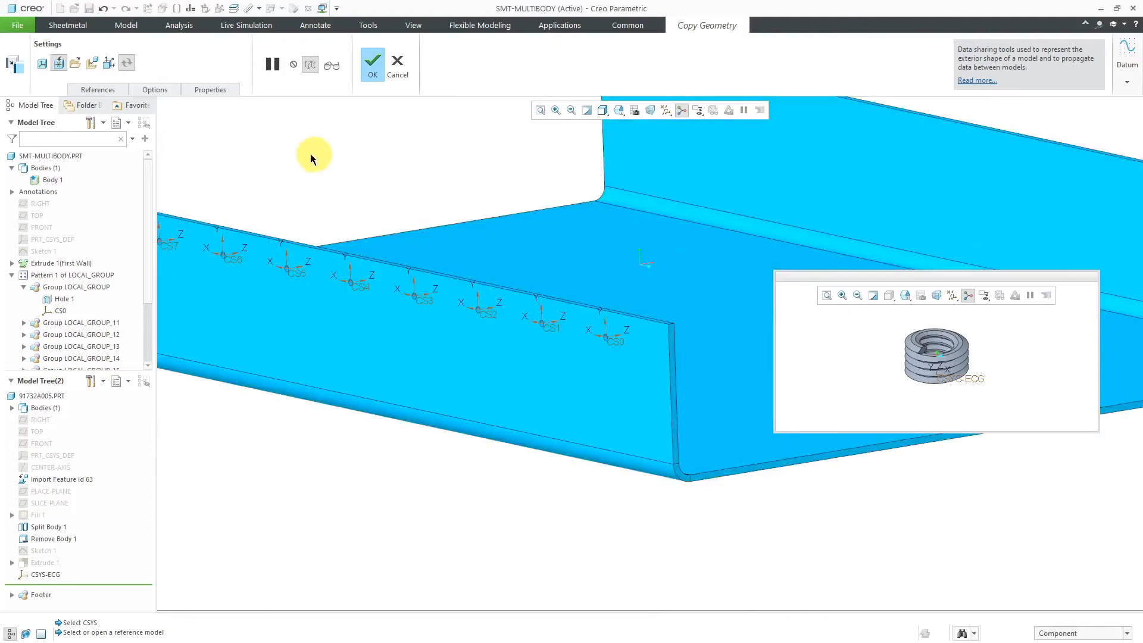
pyautogui.moveTo(930, 327); pyautogui.dragTo(927, 363, button='middle')
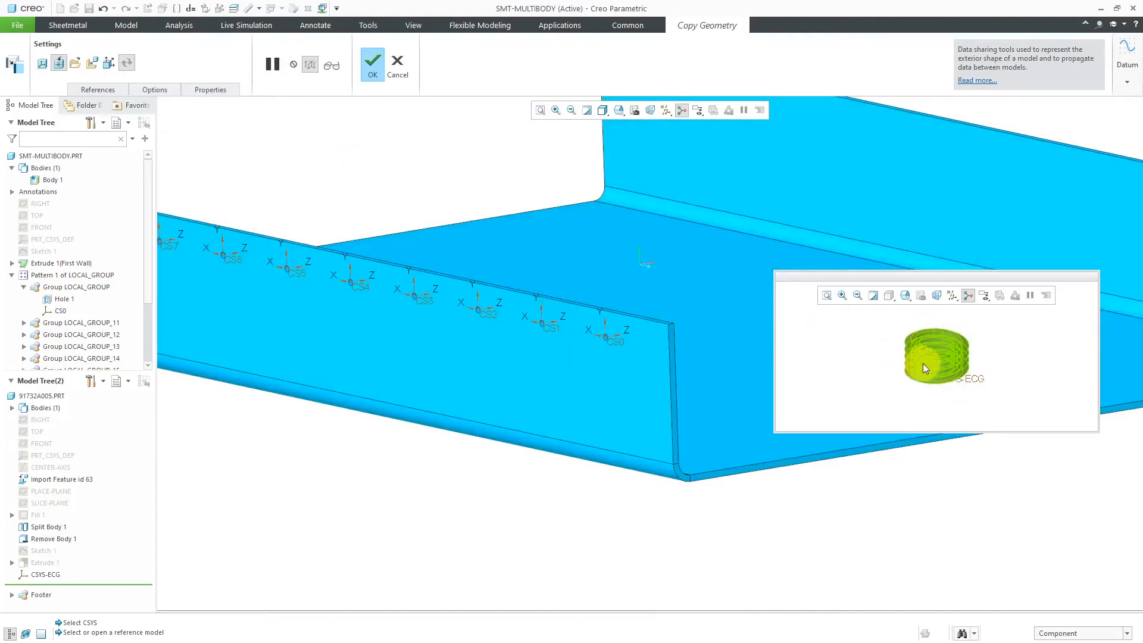
pyautogui.click(97, 90)
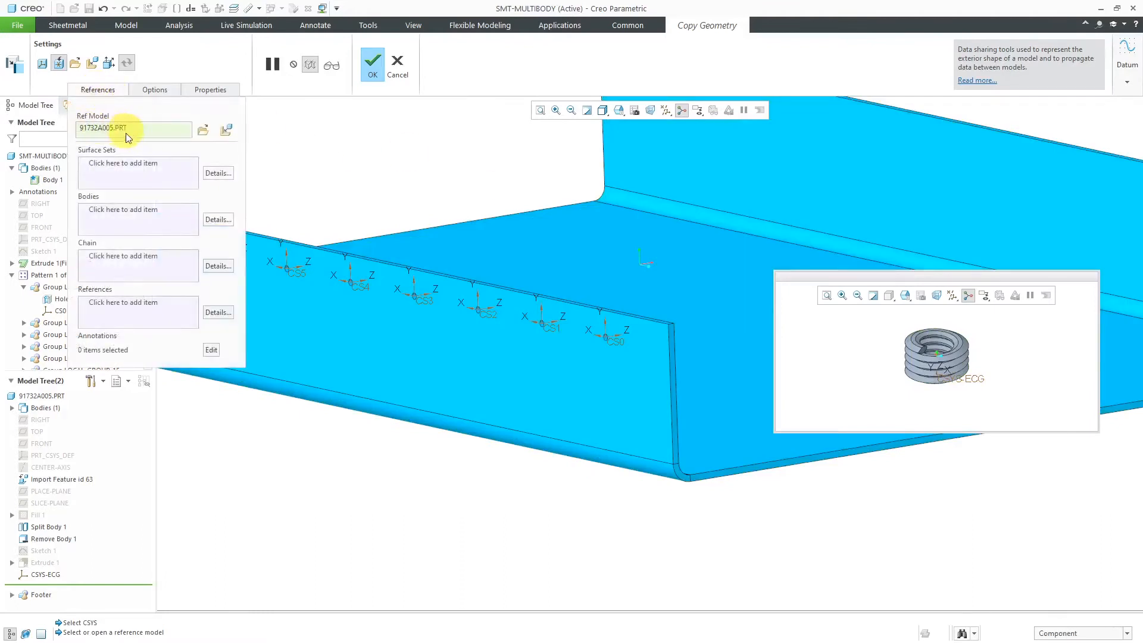
pyautogui.click(134, 214)
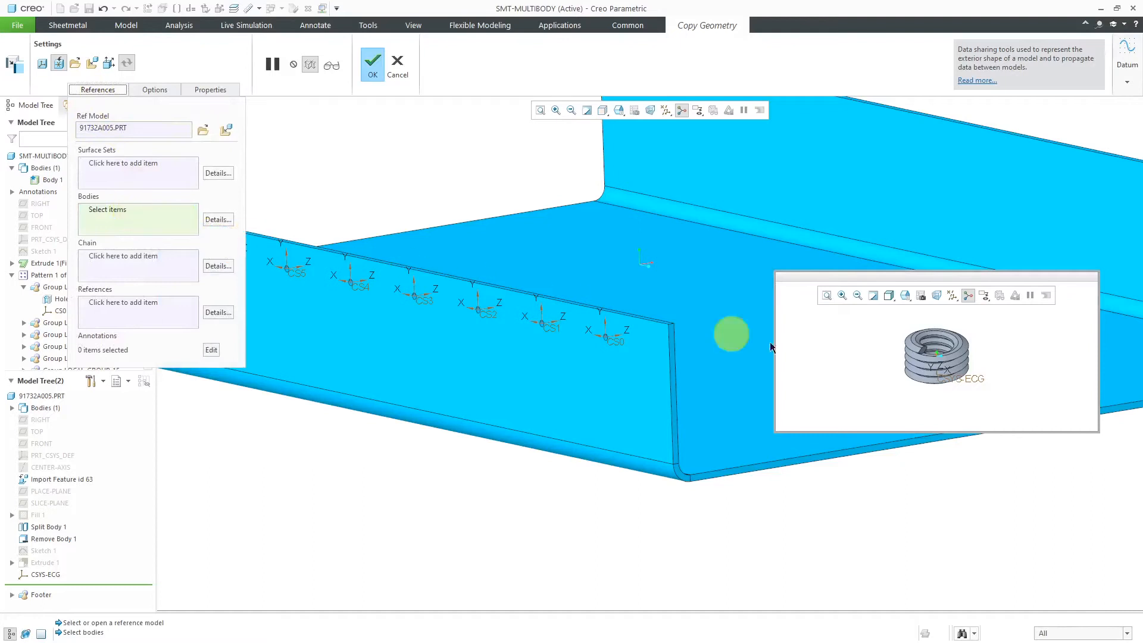
pyautogui.click(946, 377)
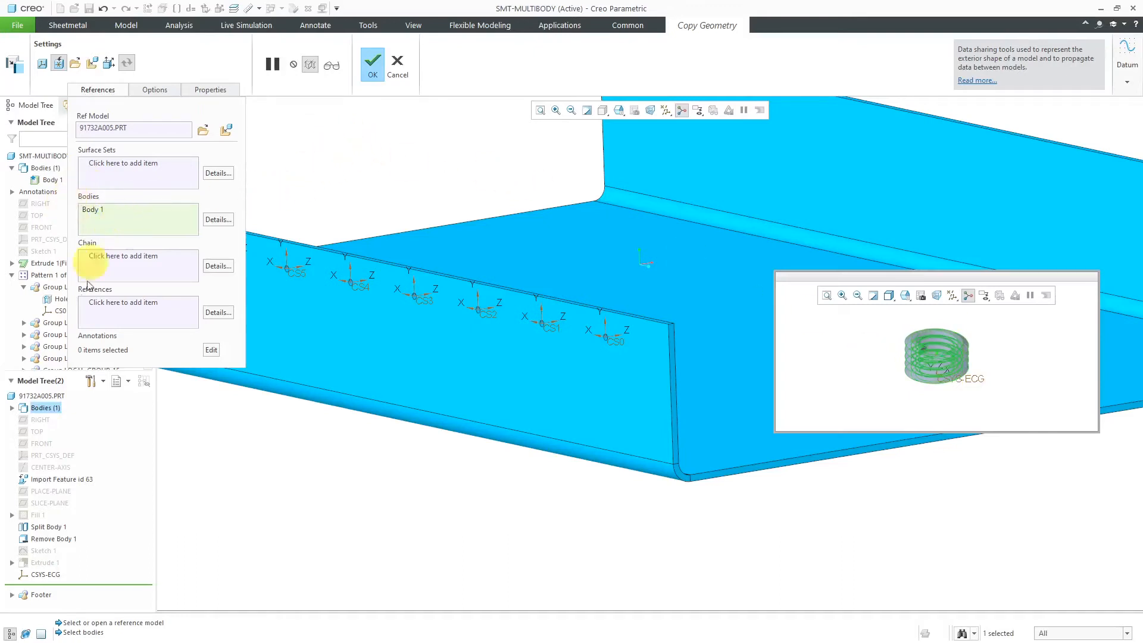
pyautogui.click(12, 409)
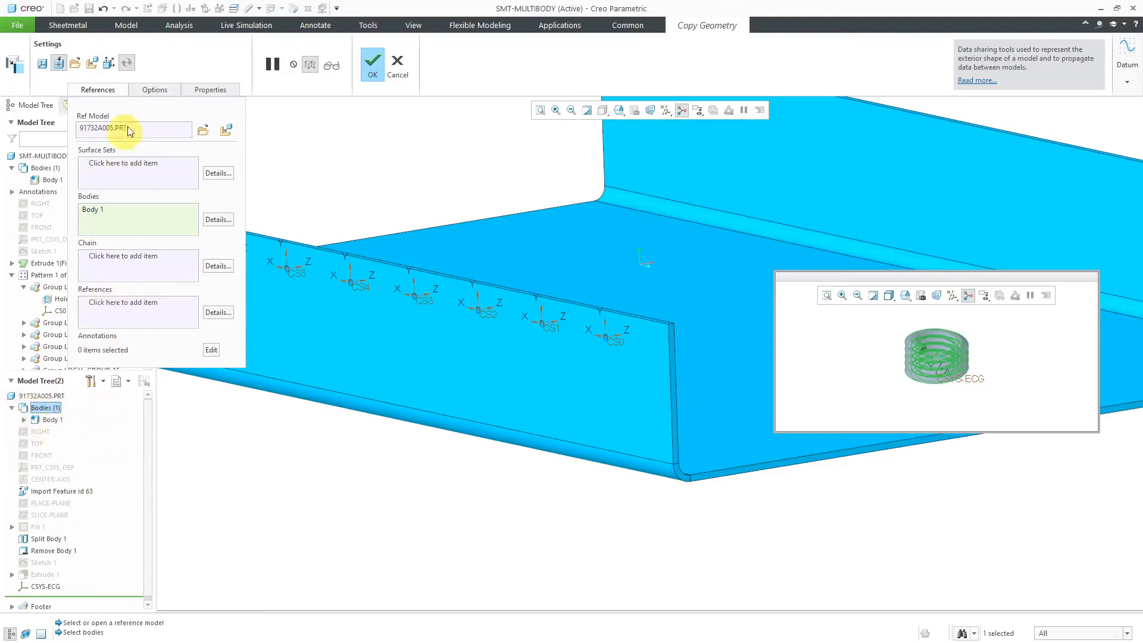
# Exclude the Construction yes/no property from the copied geometry and complete the Copy Geometry feature.
pyautogui.click(153, 90)
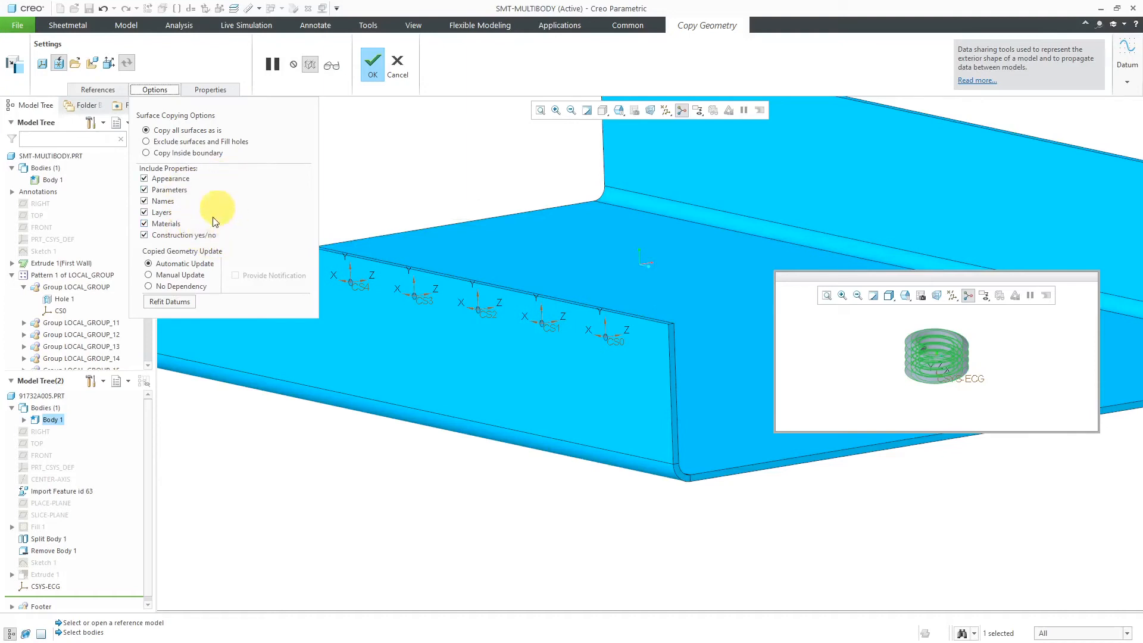
pyautogui.click(176, 238)
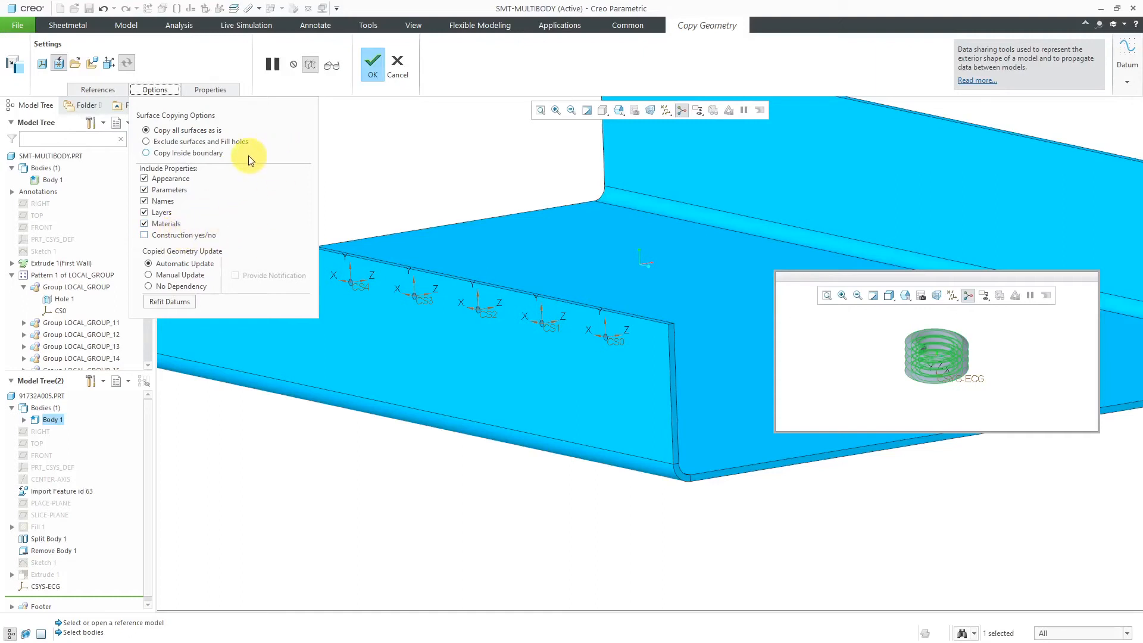
pyautogui.click(212, 90)
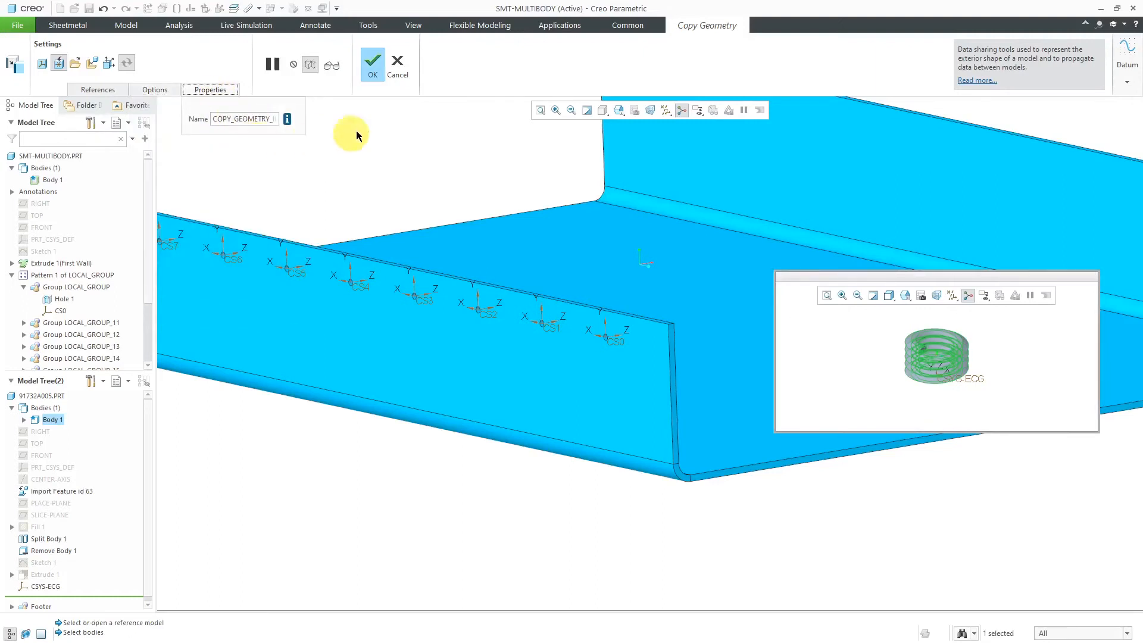
pyautogui.click(373, 68)
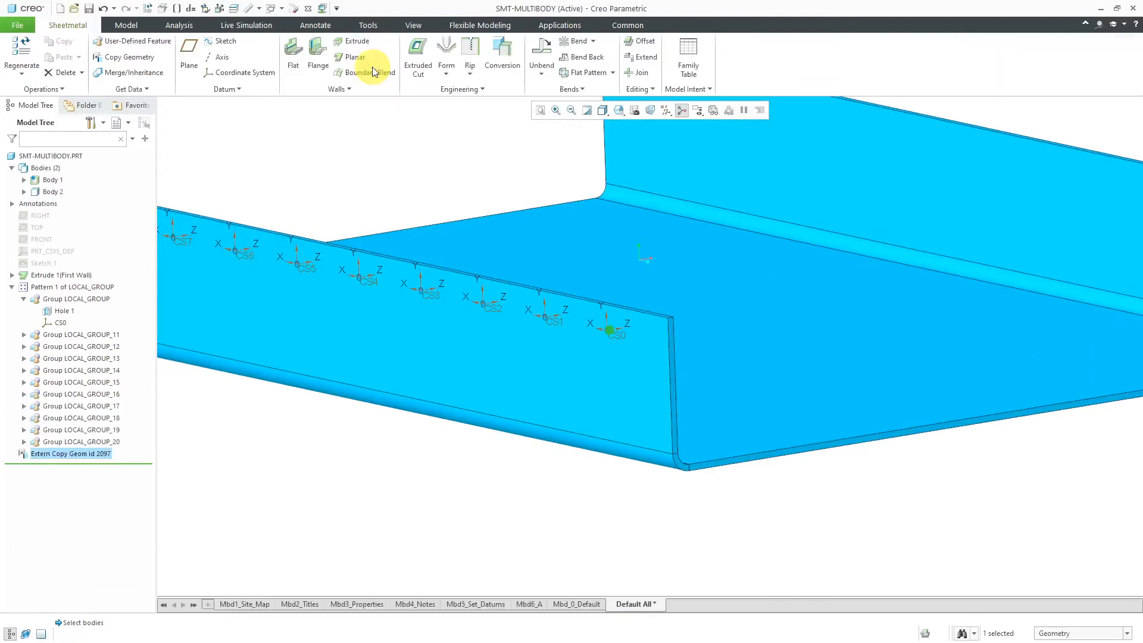
pyautogui.click(379, 152)
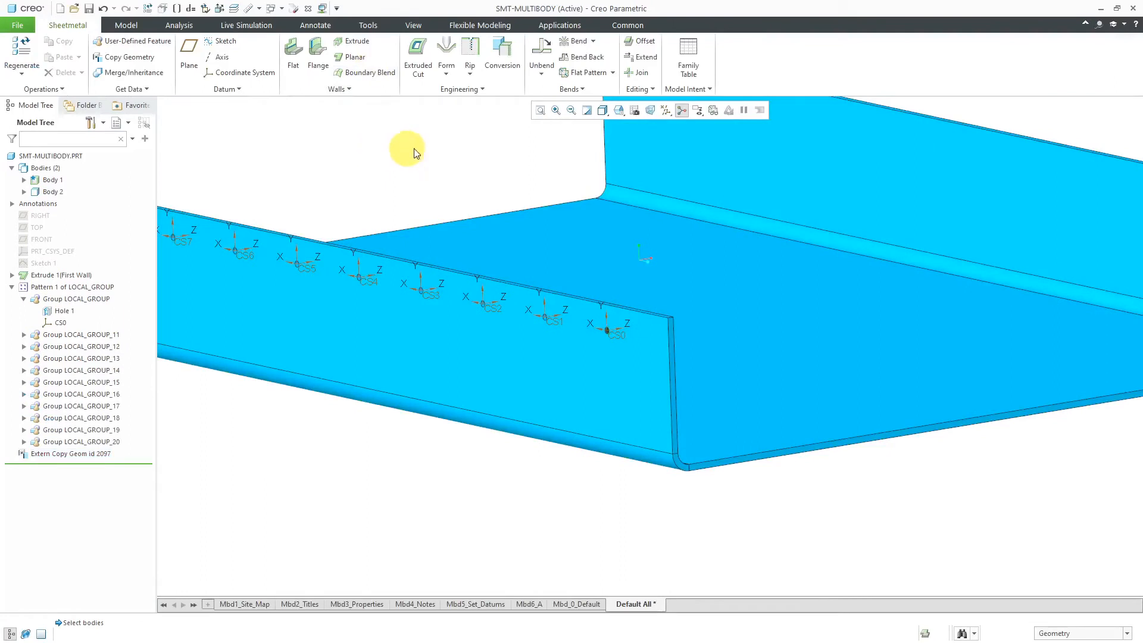
# Hide the coordinate systems and inspect the copied insert in its hole and the features contributing to Body 1 and Body 2.
pyautogui.click(666, 110)
pyautogui.click(707, 164)
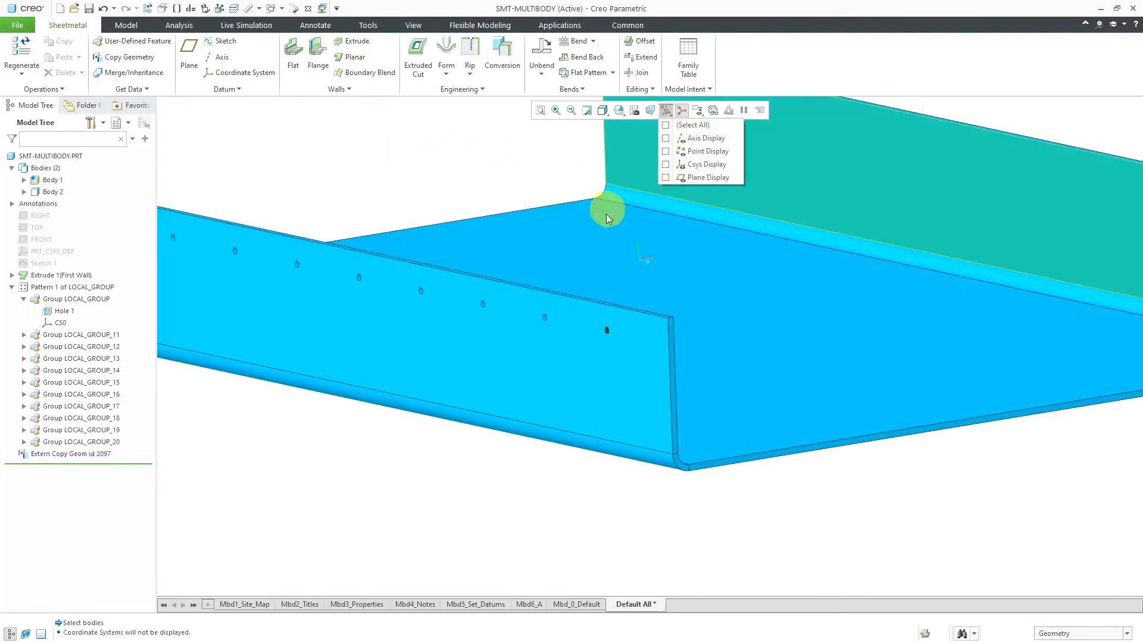
pyautogui.scroll(6, 601, 357)
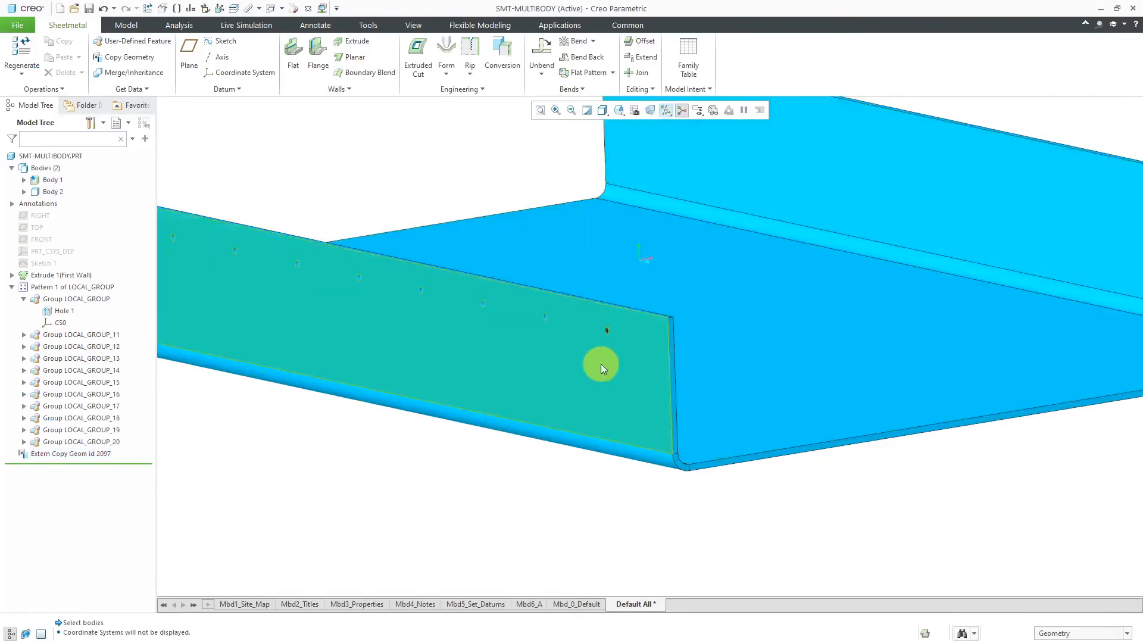
pyautogui.scroll(-6, 601, 321)
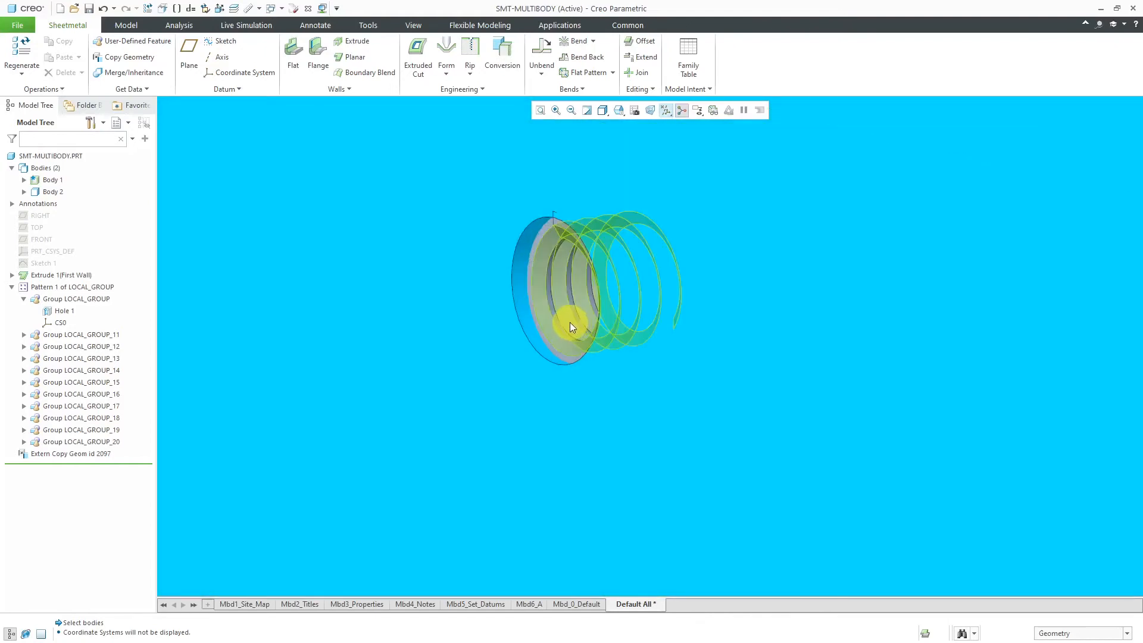
pyautogui.scroll(6, 588, 327)
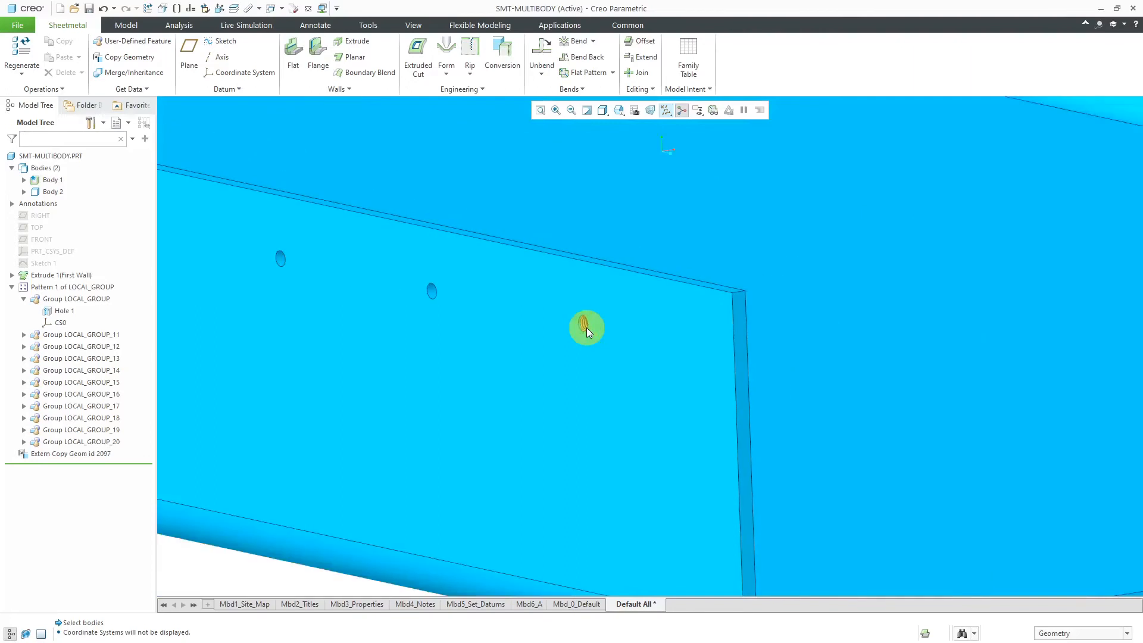
pyautogui.scroll(-4, 588, 327)
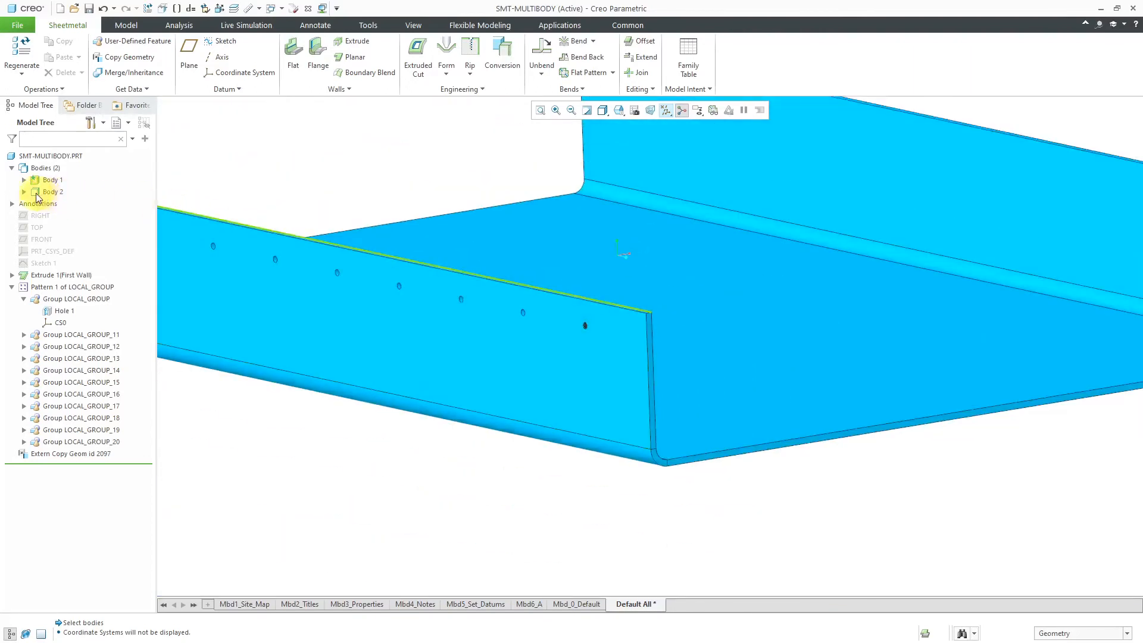
pyautogui.click(23, 191)
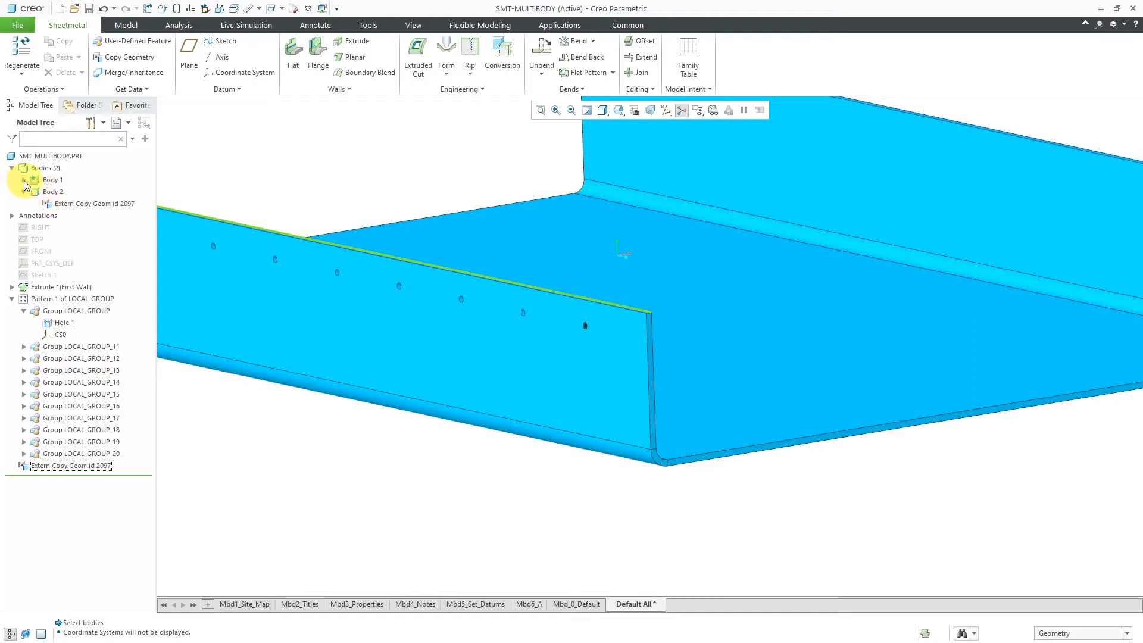
pyautogui.click(24, 180)
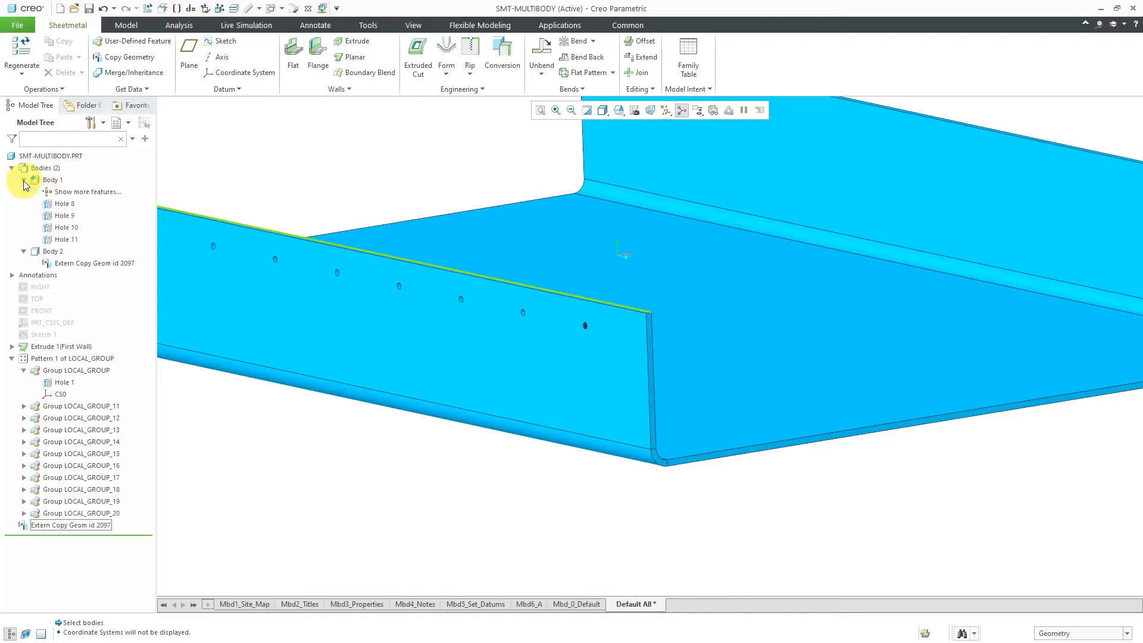
# Create a reference pattern of the external copy geometry feature so the insert is repeated in every hole of the flange.
pyautogui.click(69, 527)
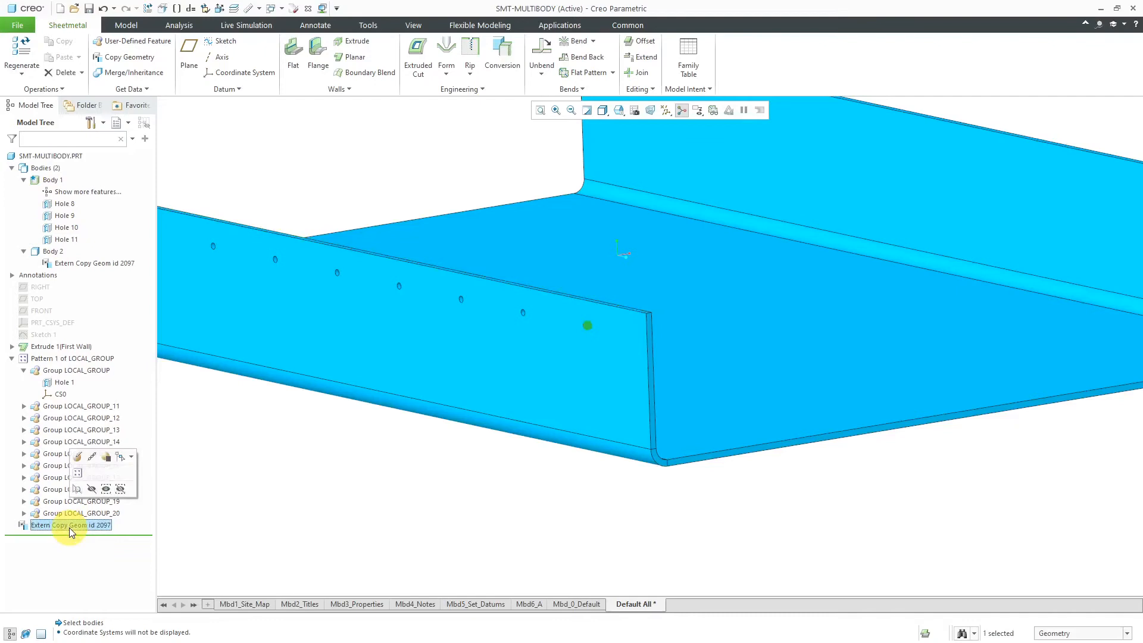
pyautogui.click(77, 473)
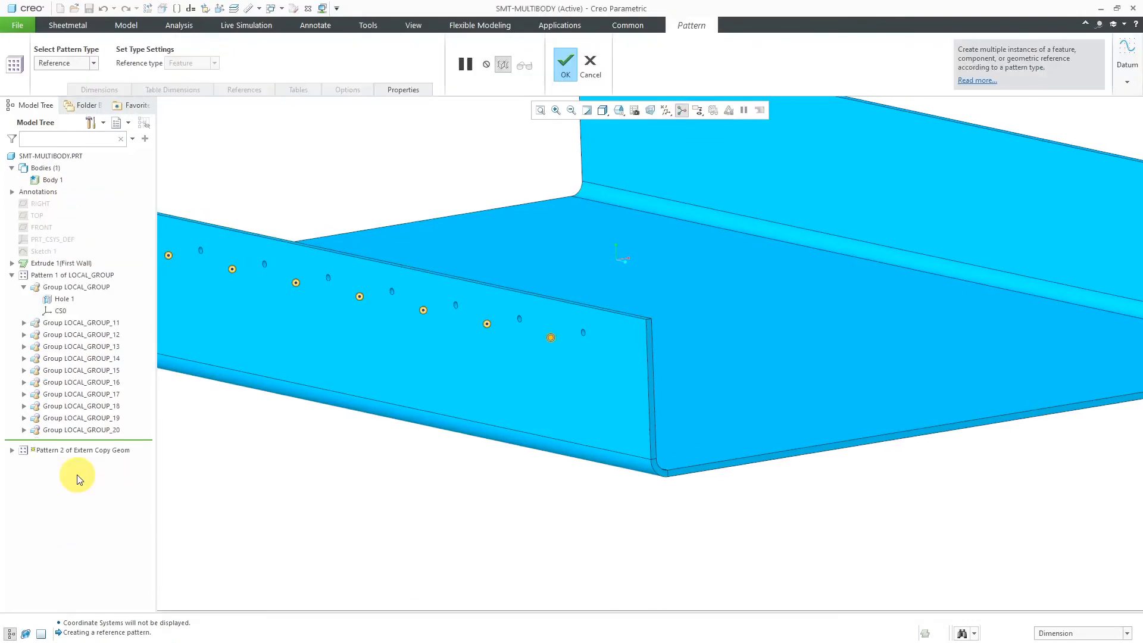
pyautogui.scroll(-2, 617, 385)
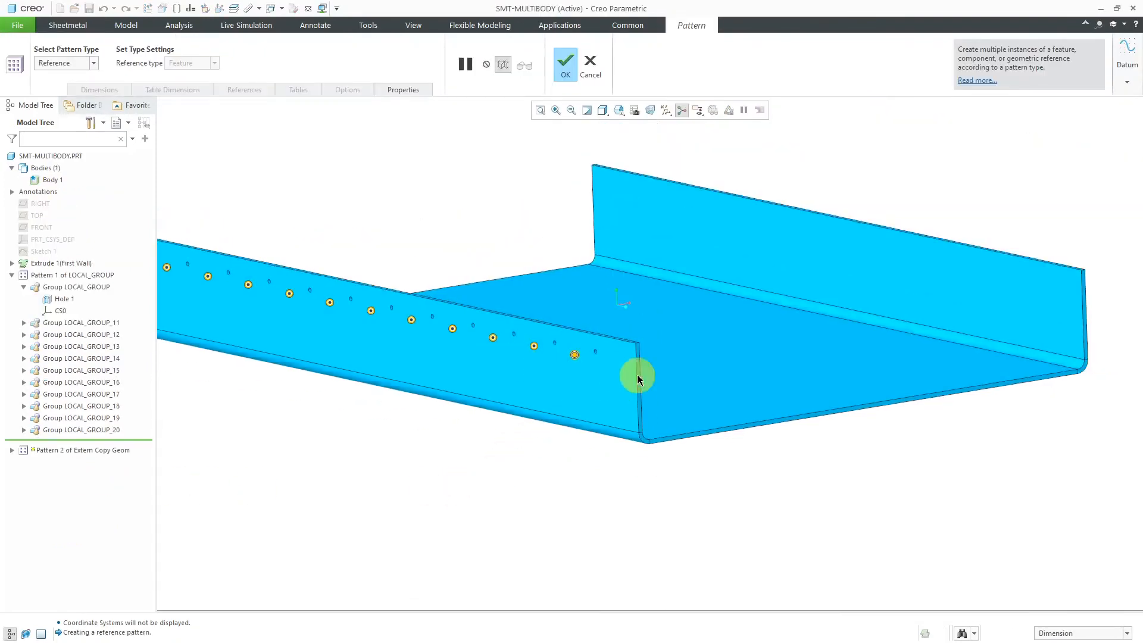
pyautogui.scroll(-1, 571, 364)
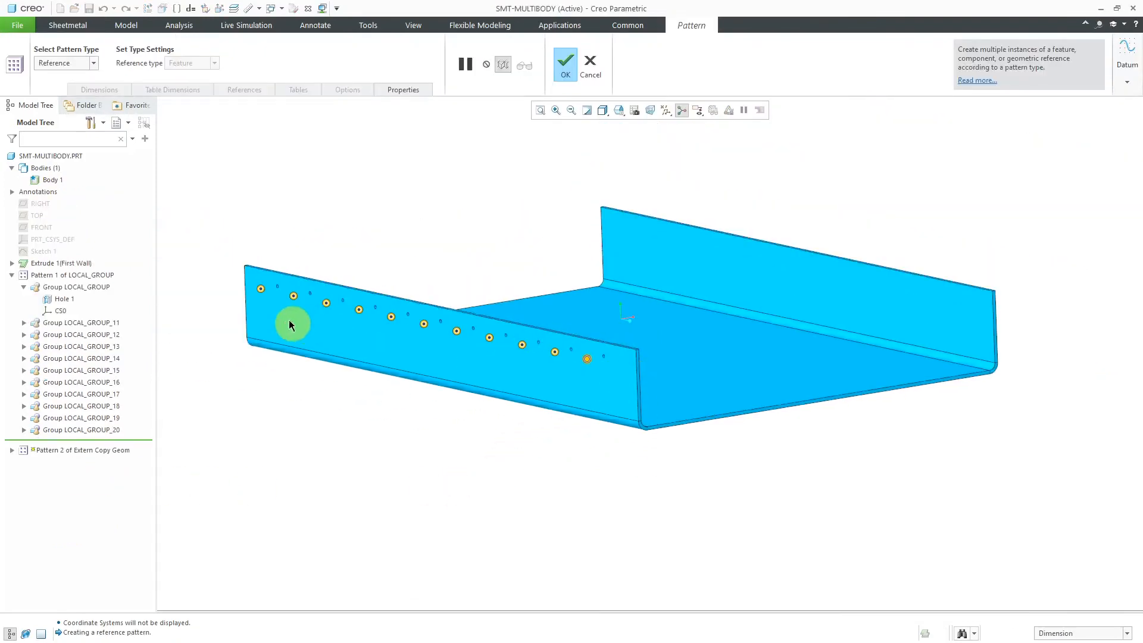
pyautogui.click(563, 65)
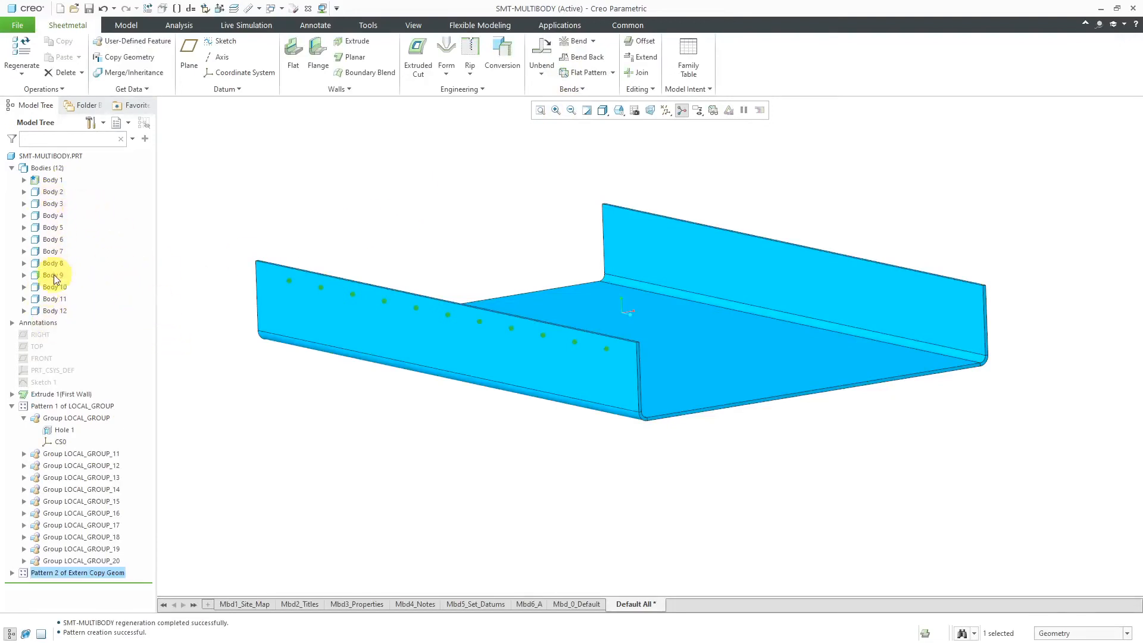
pyautogui.click(253, 188)
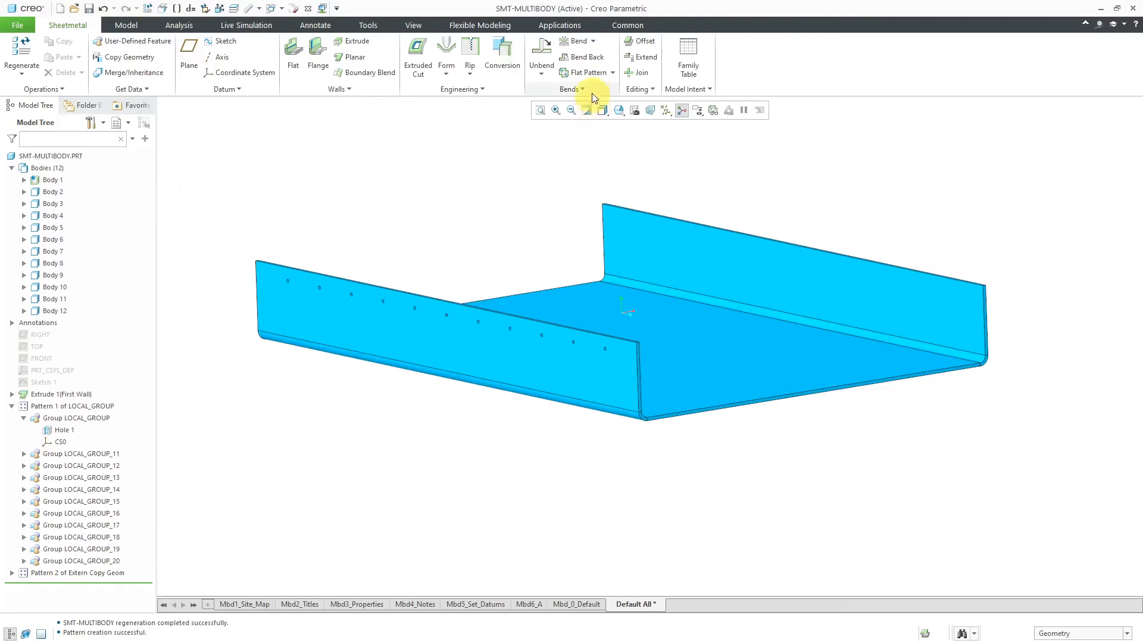
# Create a flat pattern of the part with the preselected fixed surface and inspect where the inserts sit relative to the unbent flange.
pyautogui.click(591, 73)
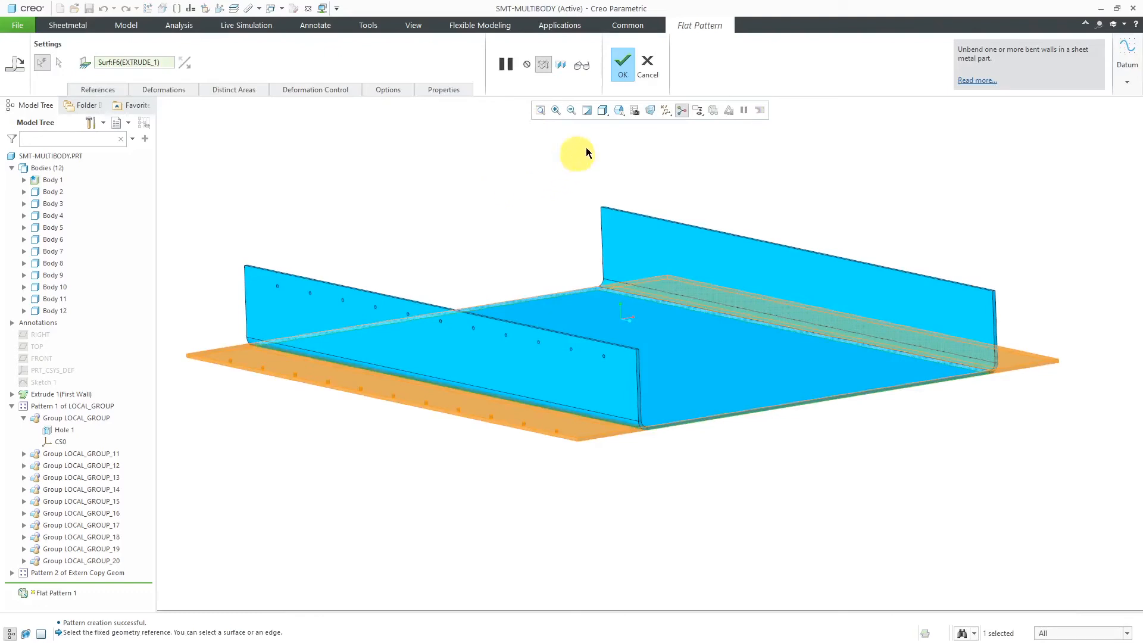
pyautogui.click(623, 64)
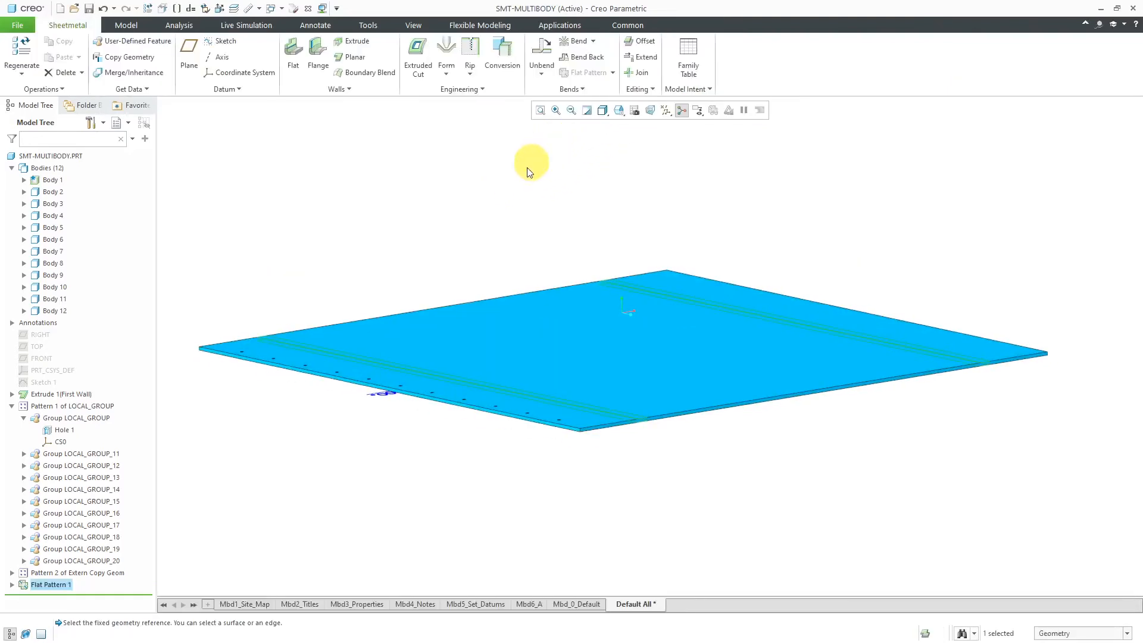
pyautogui.moveTo(493, 365); pyautogui.dragTo(643, 352, button='middle')
pyautogui.scroll(-10, 706, 351)
pyautogui.moveTo(706, 351); pyautogui.dragTo(536, 422, button='middle')
pyautogui.scroll(10, 709, 333)
pyautogui.click(11, 573)
pyautogui.scroll(-8, 627, 434)
pyautogui.moveTo(870, 513); pyautogui.dragTo(875, 493, button='middle')
pyautogui.scroll(2, 891, 503)
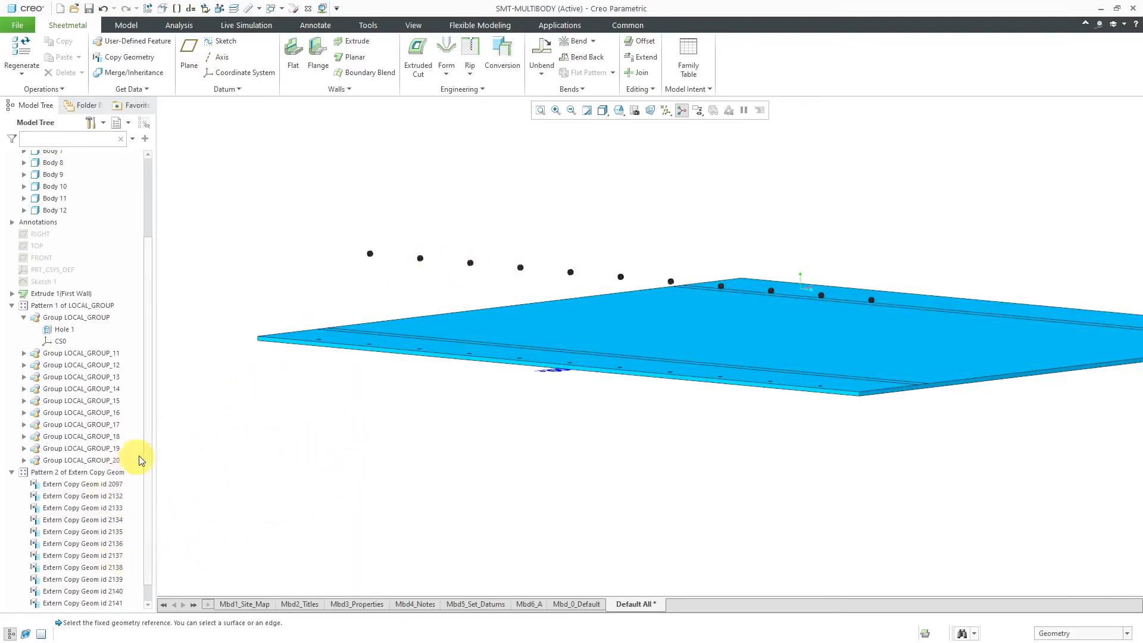
# Delete the Flat Pattern 1 feature and confirm the deletion.
pyautogui.scroll(-2, 146, 462)
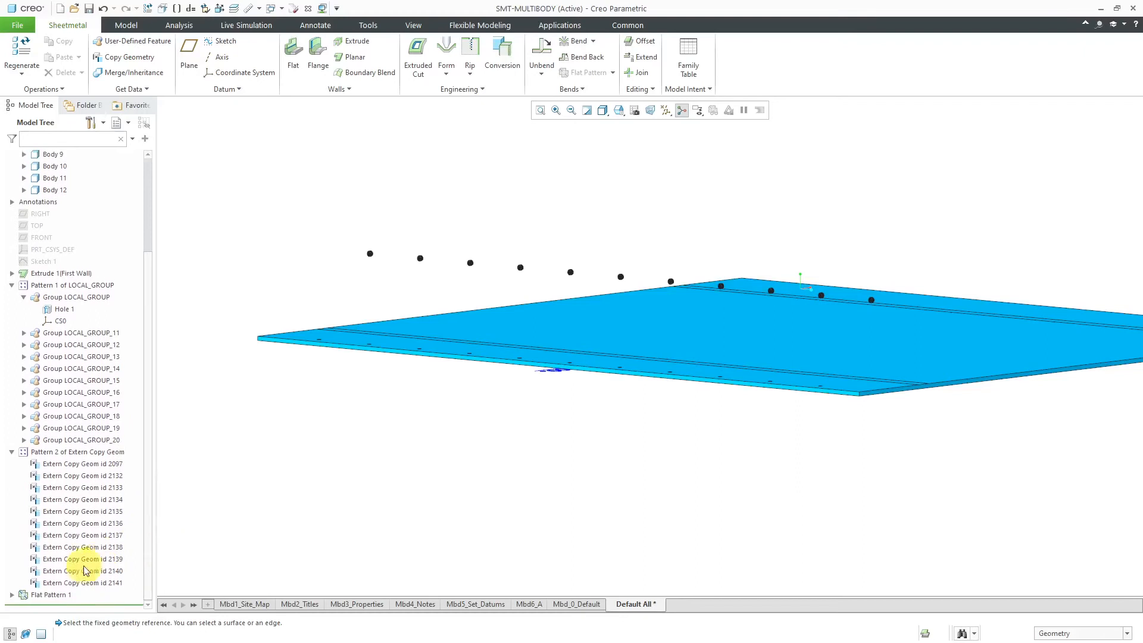
pyautogui.click(65, 596)
pyautogui.rightClick(67, 596)
pyautogui.click(99, 525)
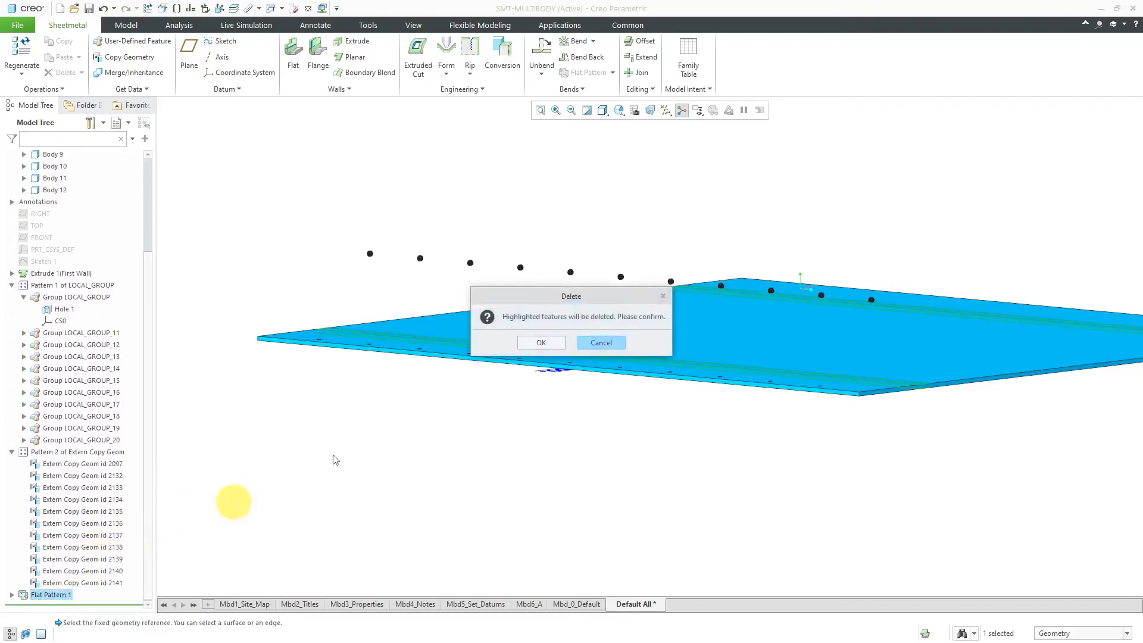
pyautogui.click(544, 340)
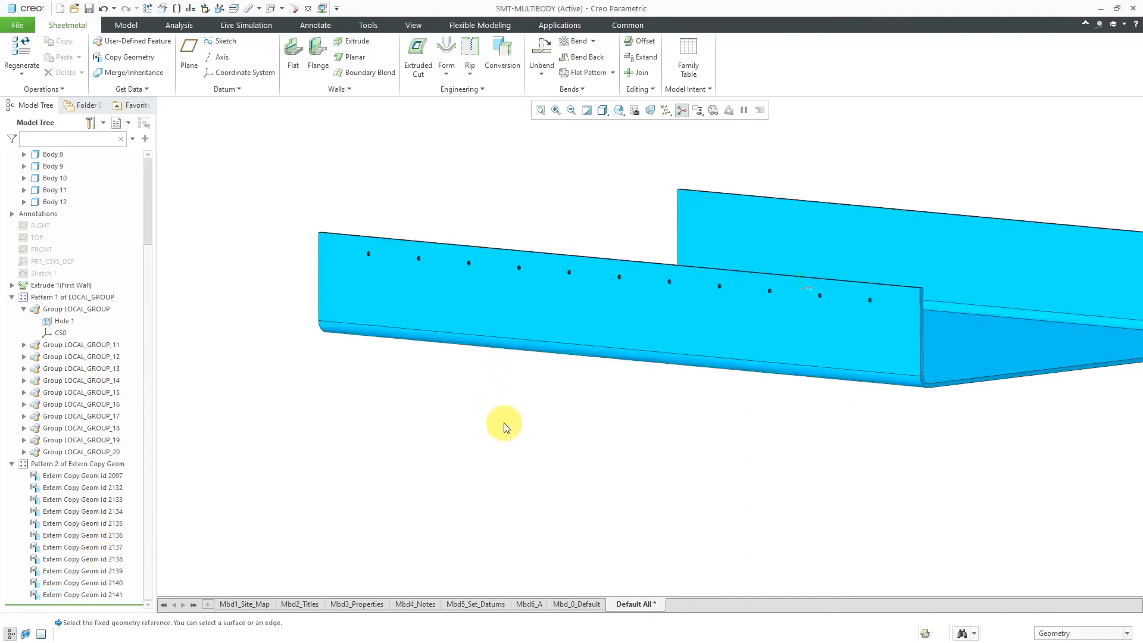
# Redefine the first copy geometry feature of the insert pattern, enabling Follow Surface in its coordinate system placement.
pyautogui.scroll(-4, 893, 310)
pyautogui.scroll(3, 842, 299)
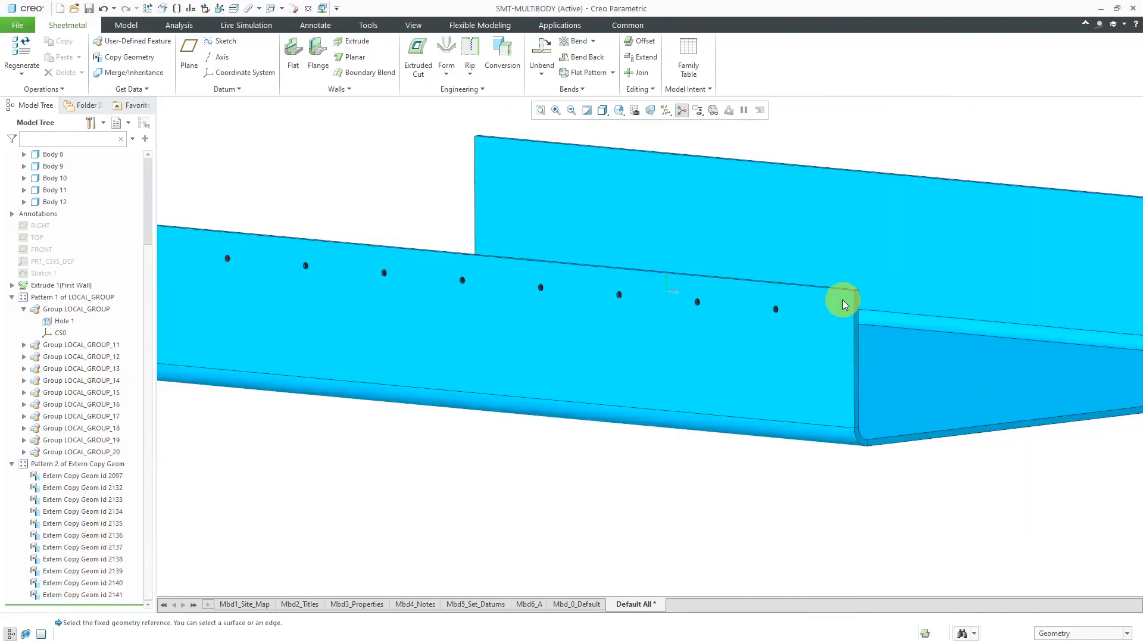
pyautogui.click(83, 478)
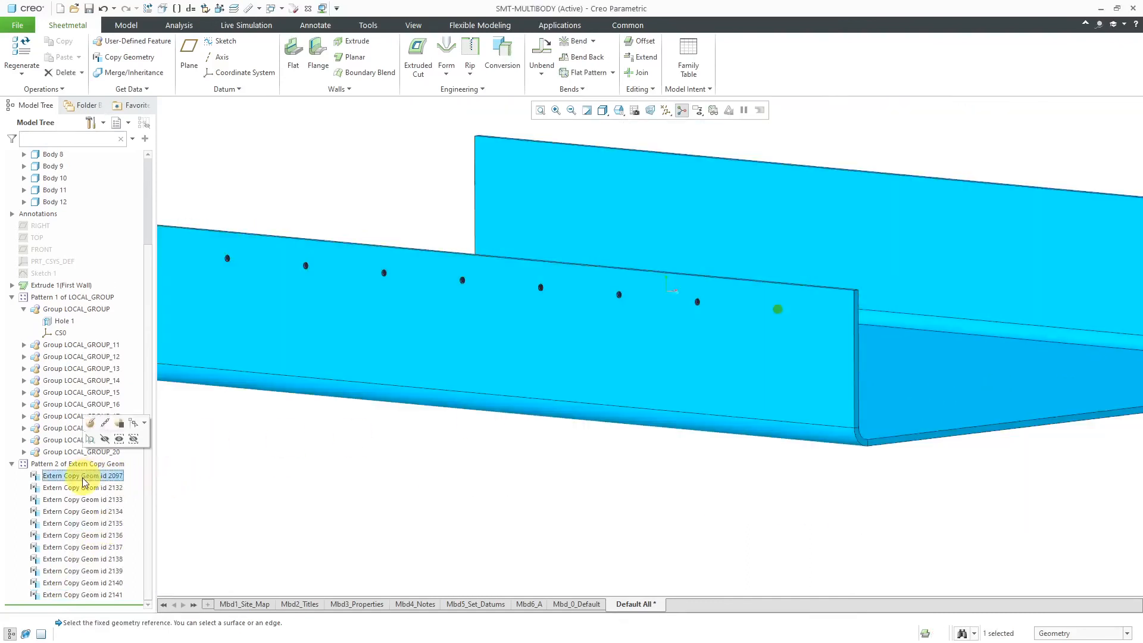
pyautogui.click(91, 423)
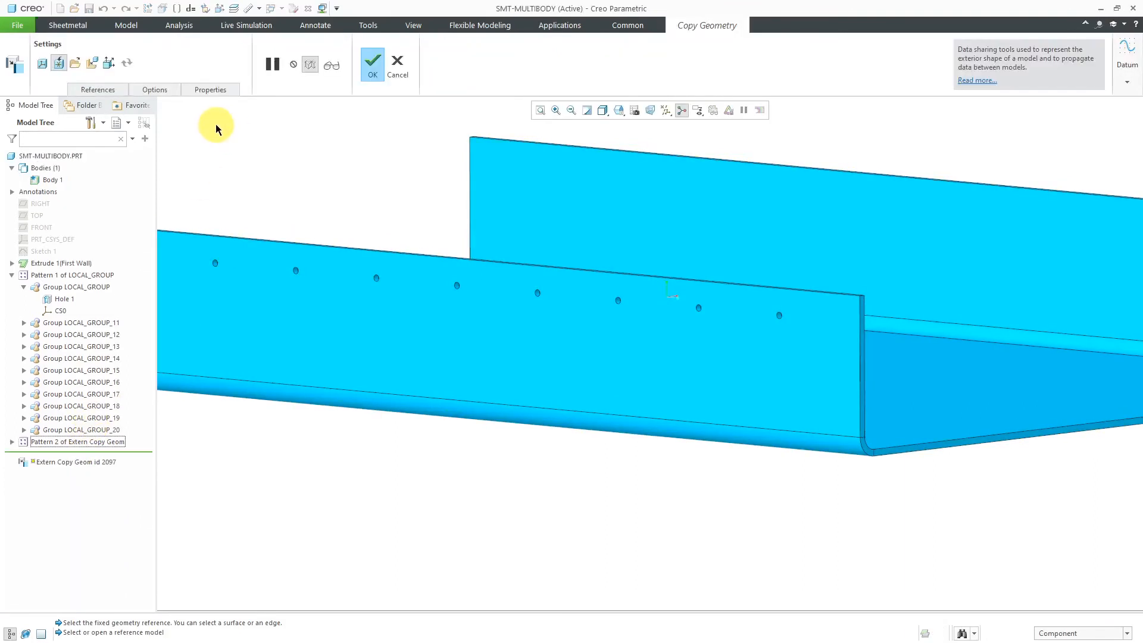
pyautogui.click(94, 65)
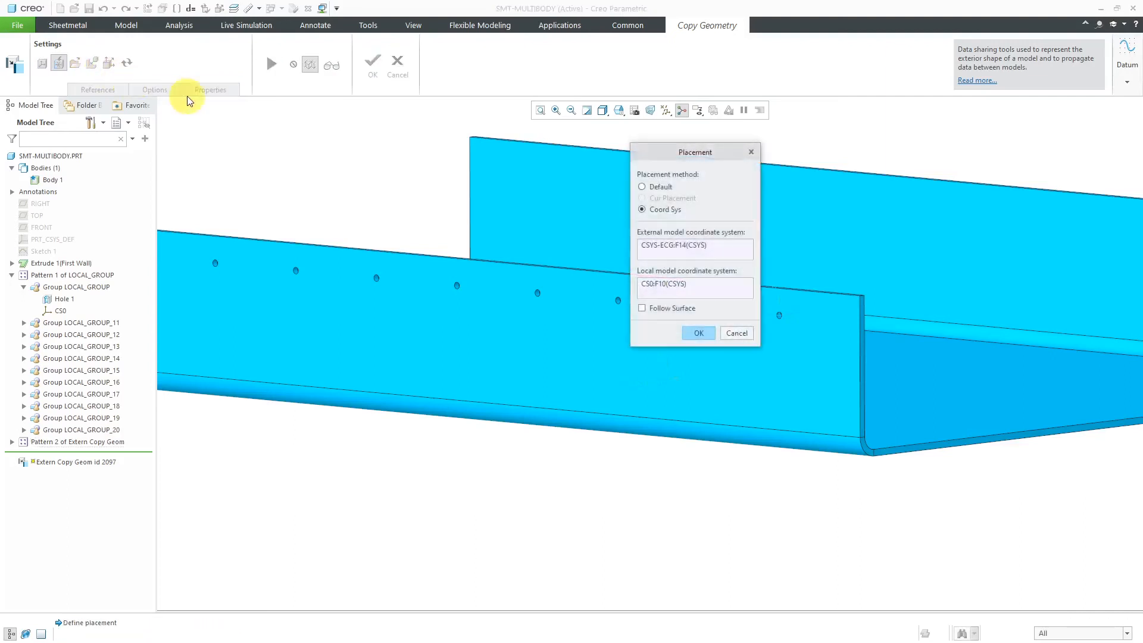
pyautogui.click(641, 309)
pyautogui.click(700, 334)
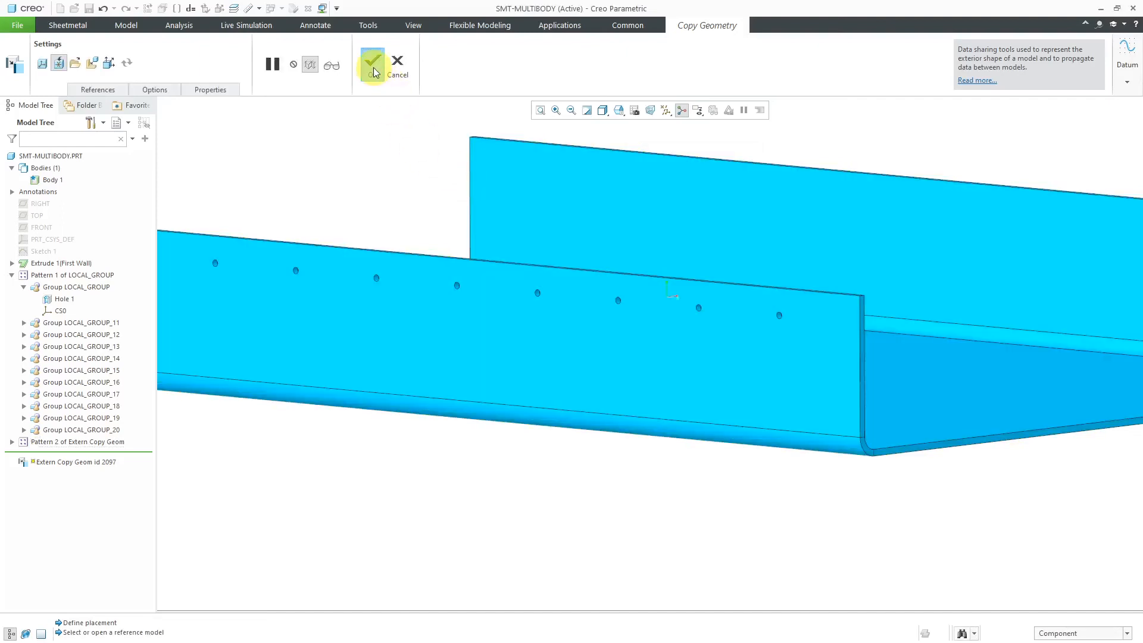
pyautogui.click(373, 71)
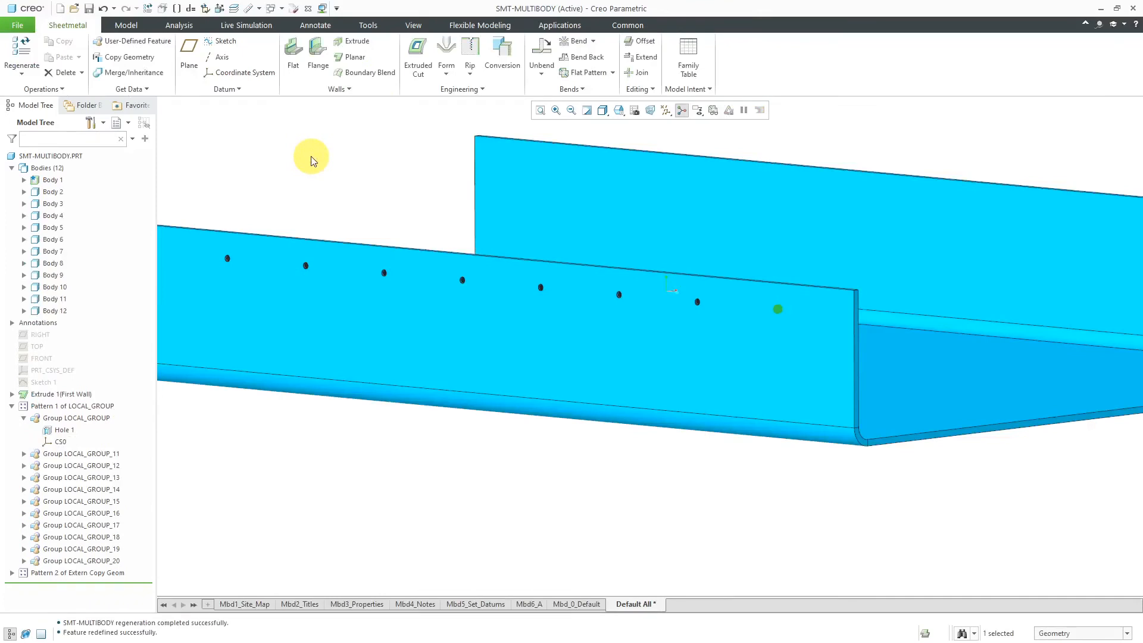
# Create a flat pattern with the preselected fixed surface and inspect the inserts in the holes of the flattened flange.
pyautogui.click(572, 74)
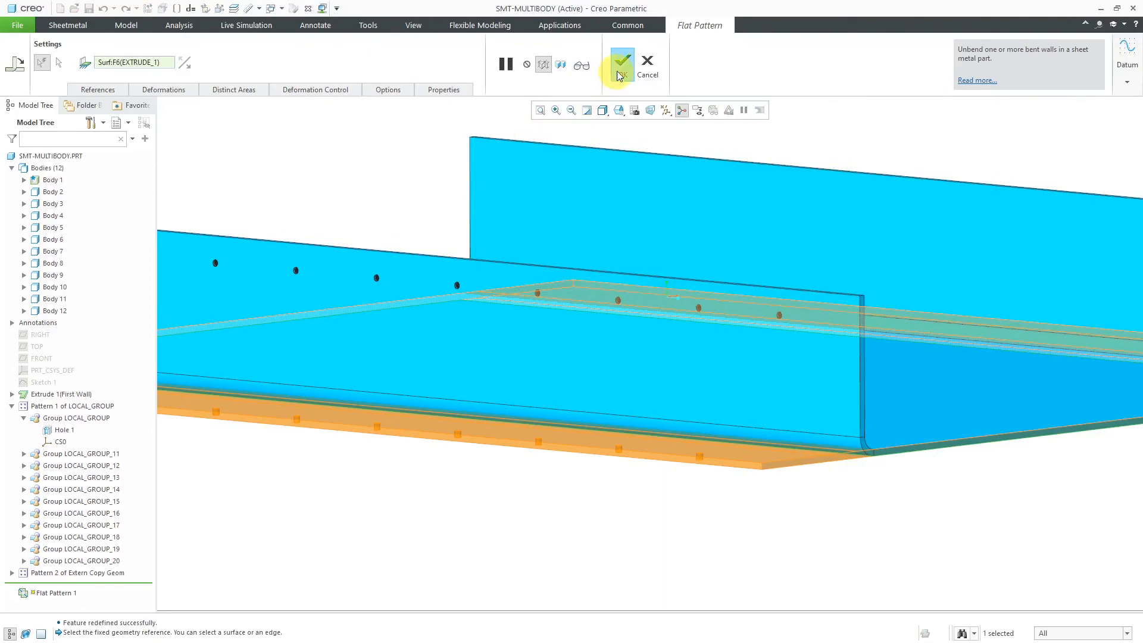
pyautogui.click(617, 74)
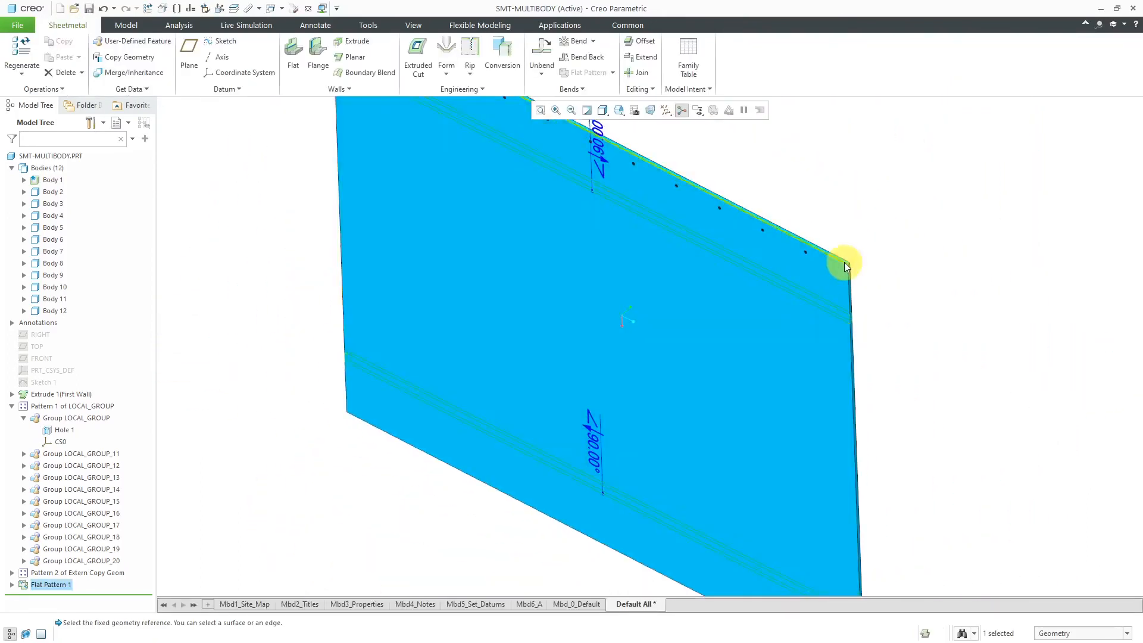
pyautogui.scroll(6, 791, 255)
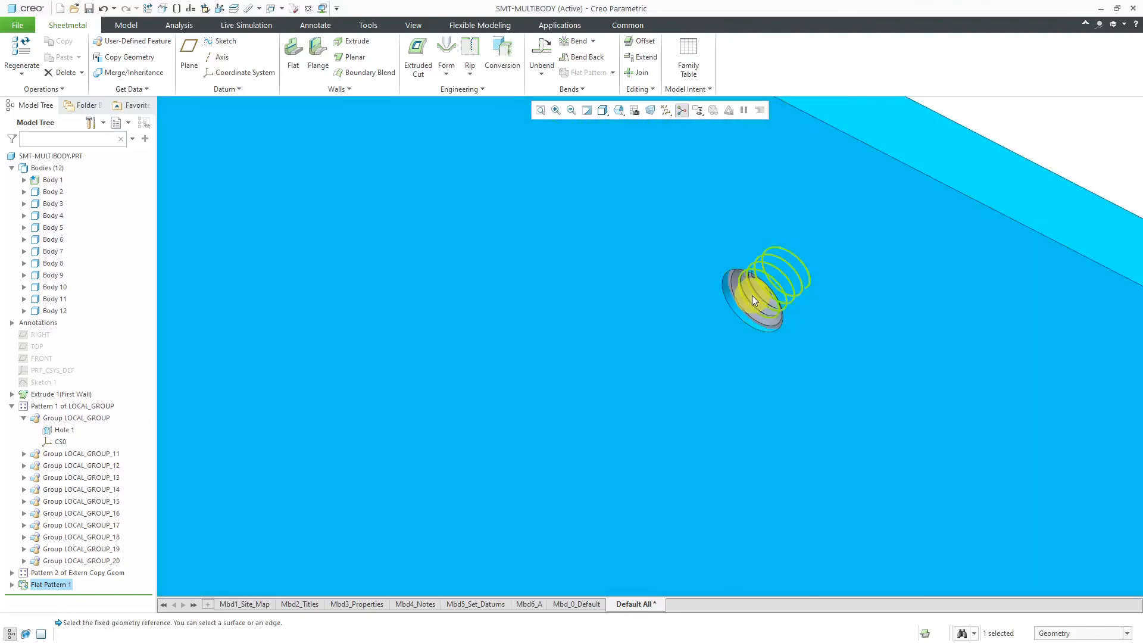
pyautogui.scroll(-5, 705, 349)
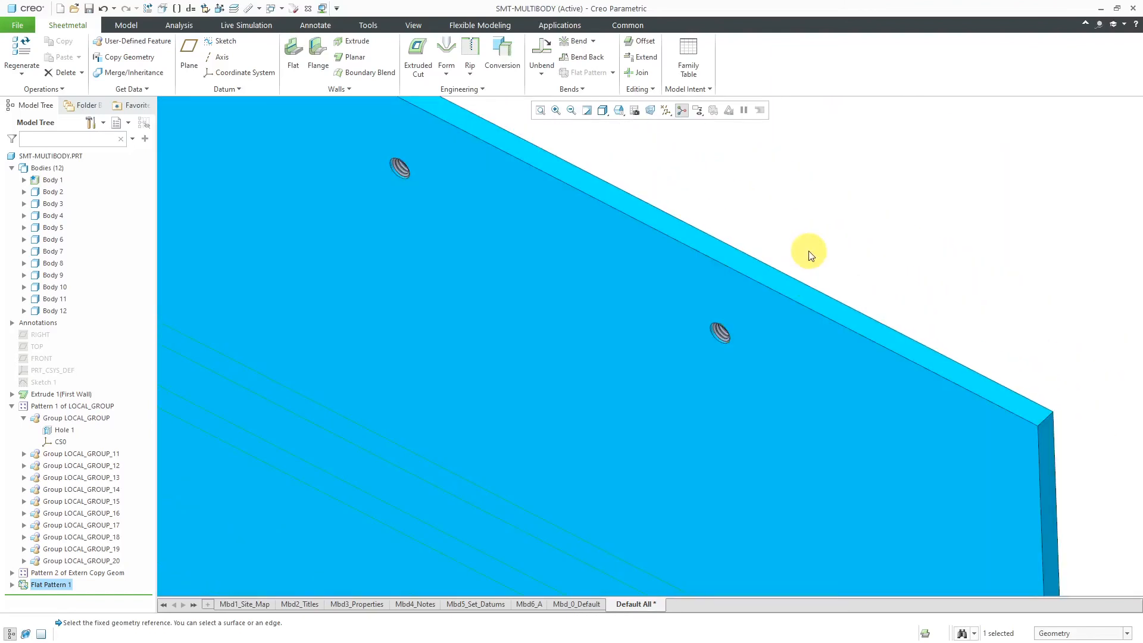
pyautogui.scroll(-4, 780, 243)
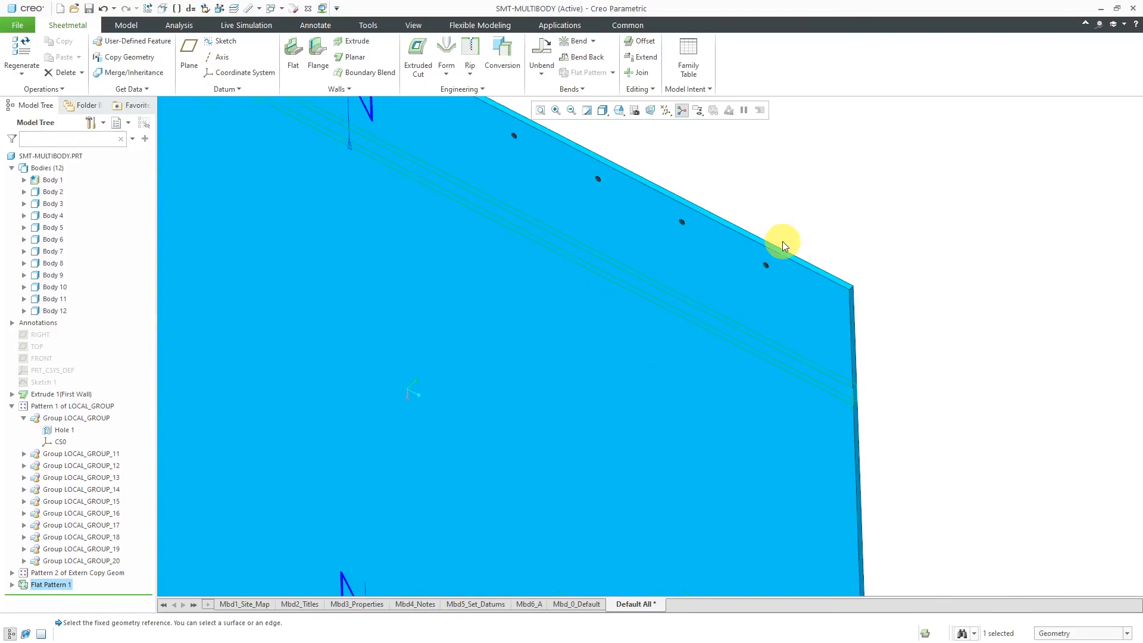
pyautogui.scroll(5, 774, 238)
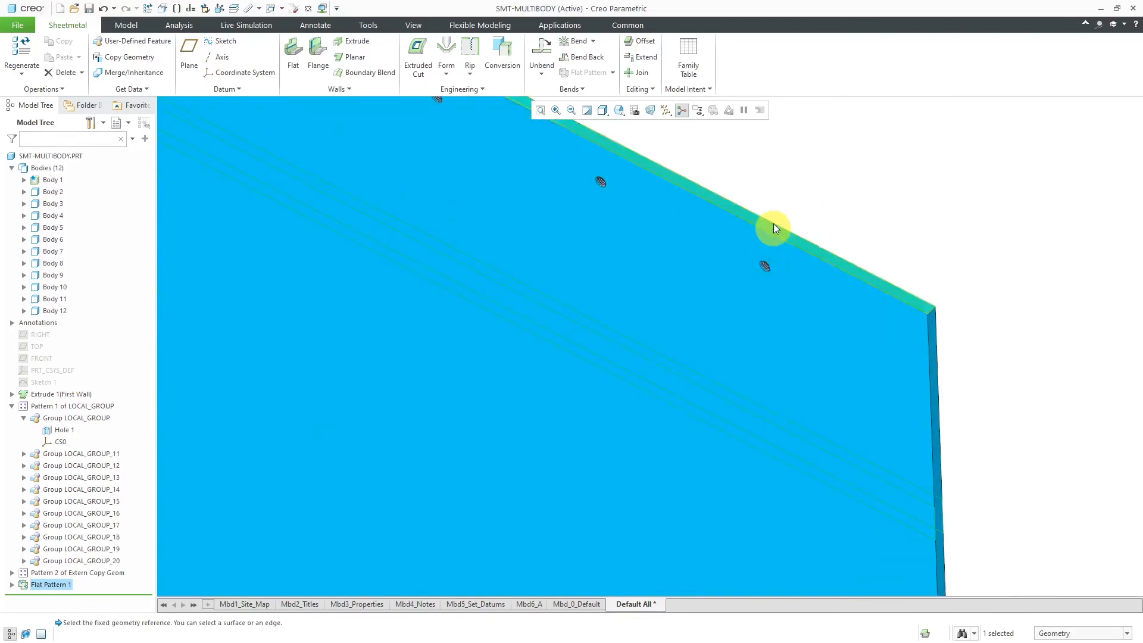